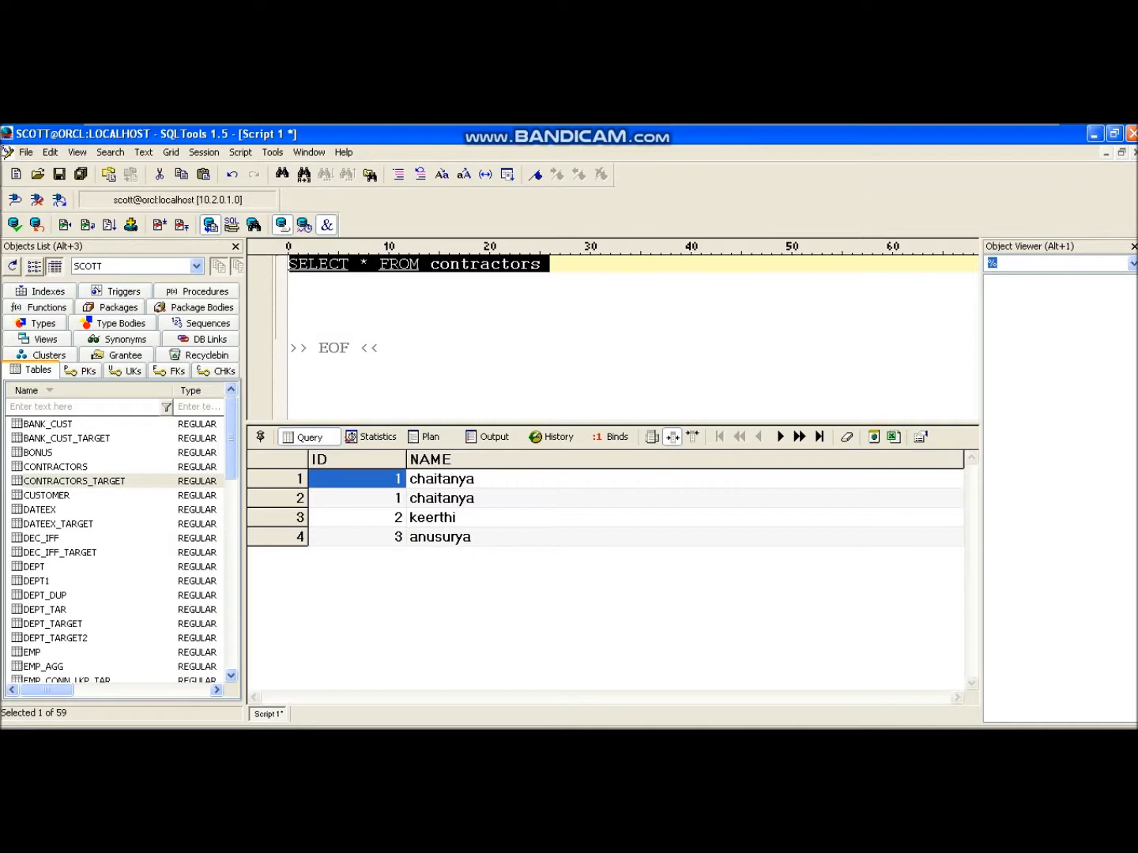
Step: Add the query SELECT * FROM contractors_target to the script, below the existing contractors query
key(End)
key(Return)
key(Return)
text(select  from contractors_)
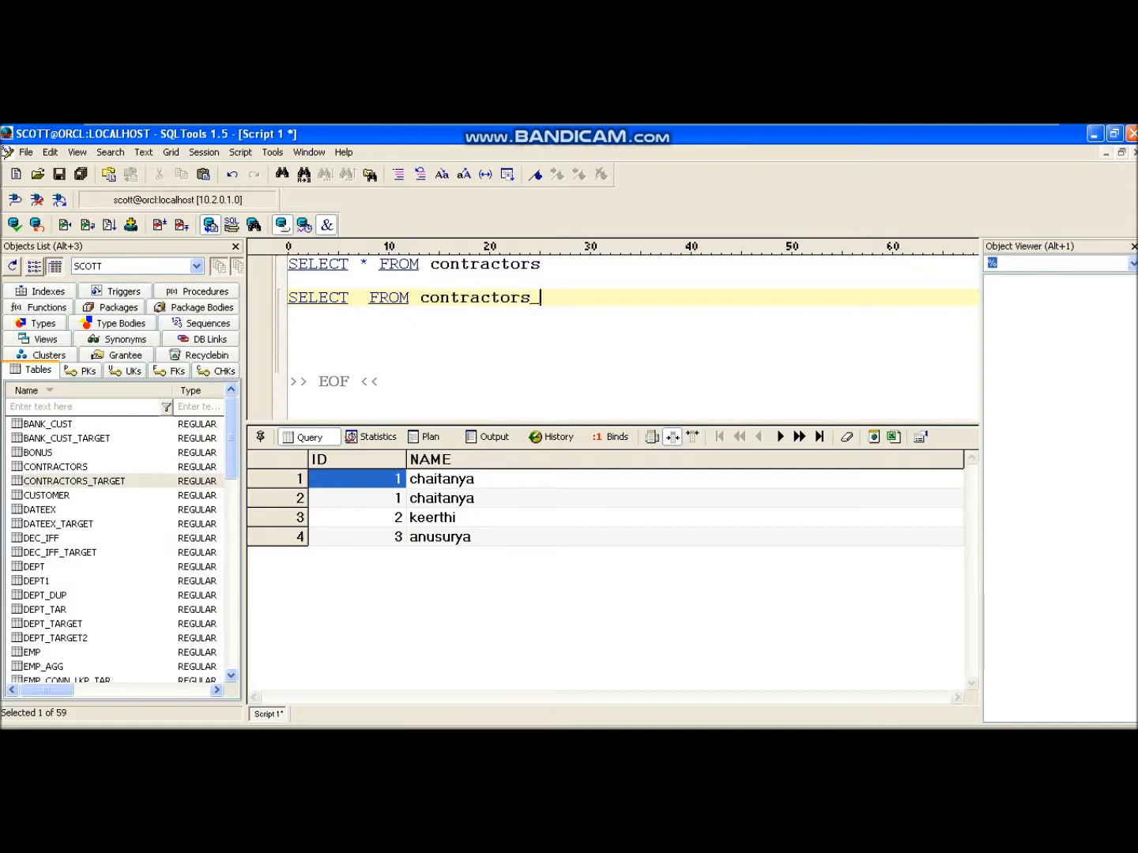
text(target)
click(358, 297)
text(*)
Step: Run only the contractors_target query to check the target table's rows, and clear the selection
key(End)
key(shift+Home)
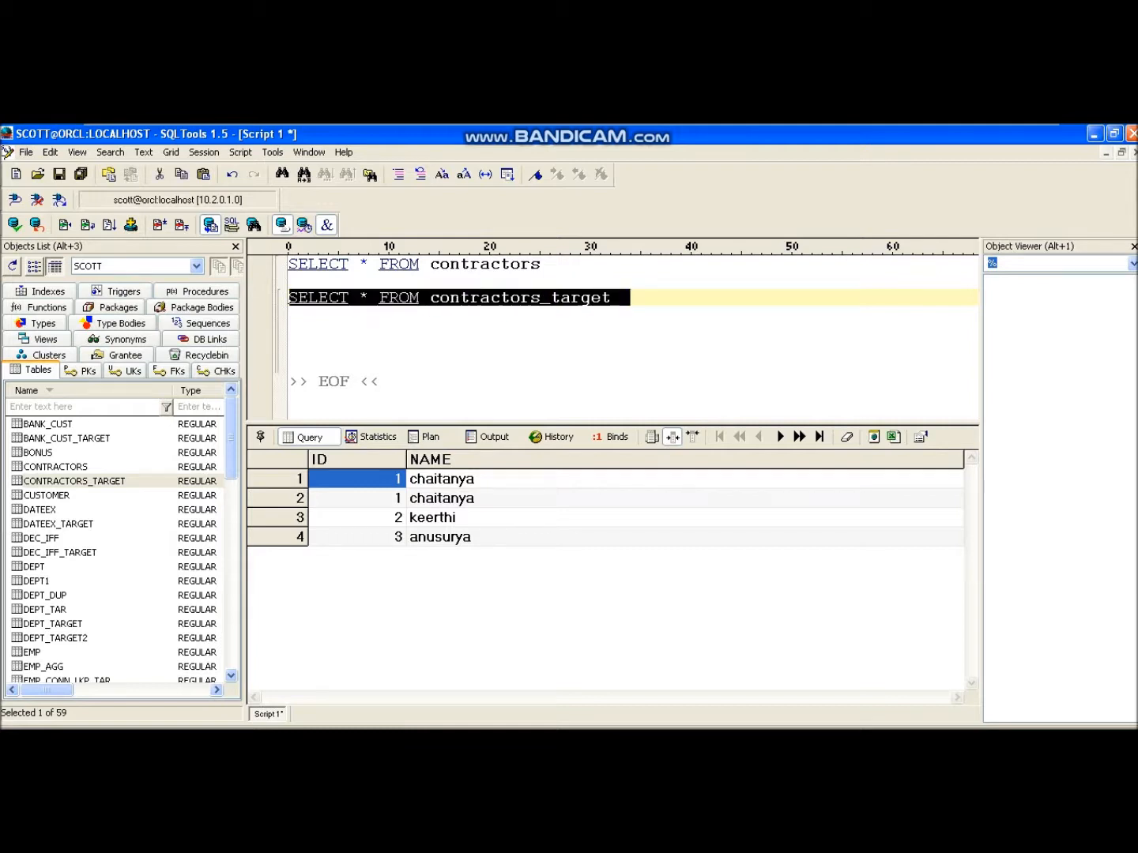
key(ctrl+Return)
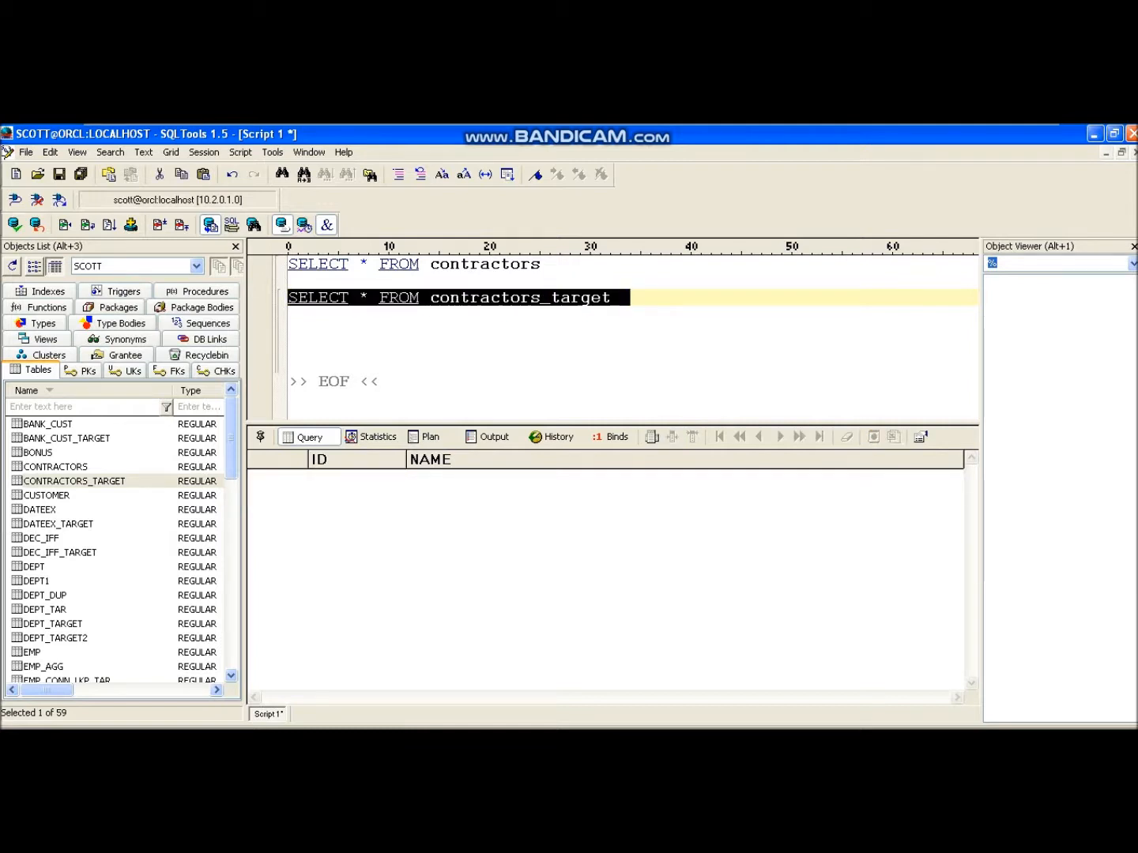
drag(540, 331, 541, 347)
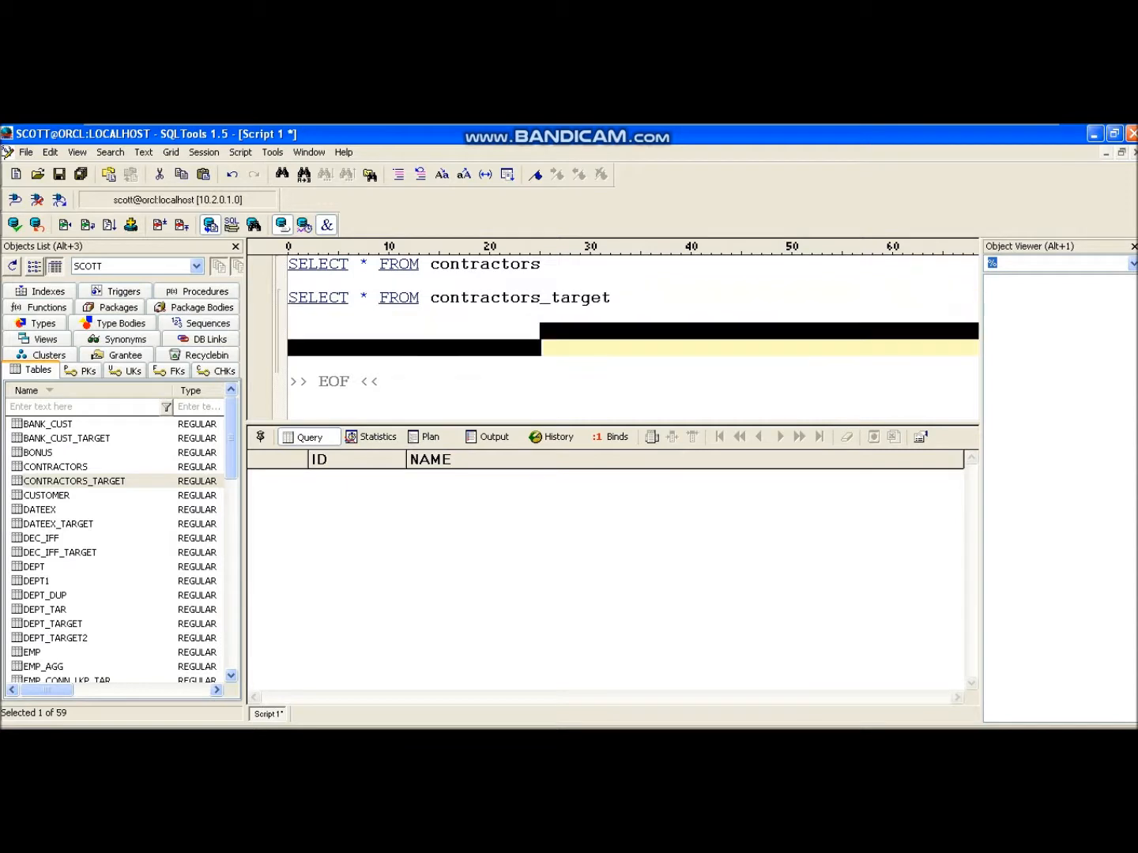
click(629, 347)
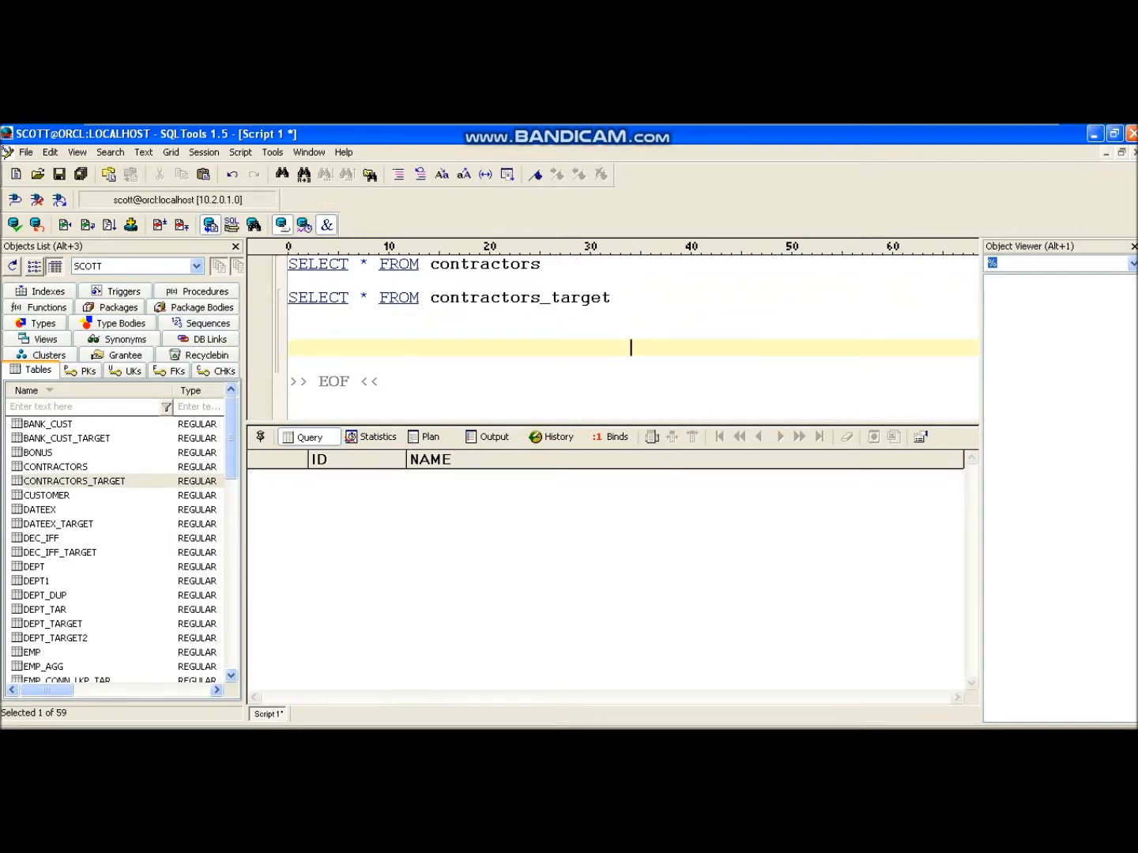
click(559, 314)
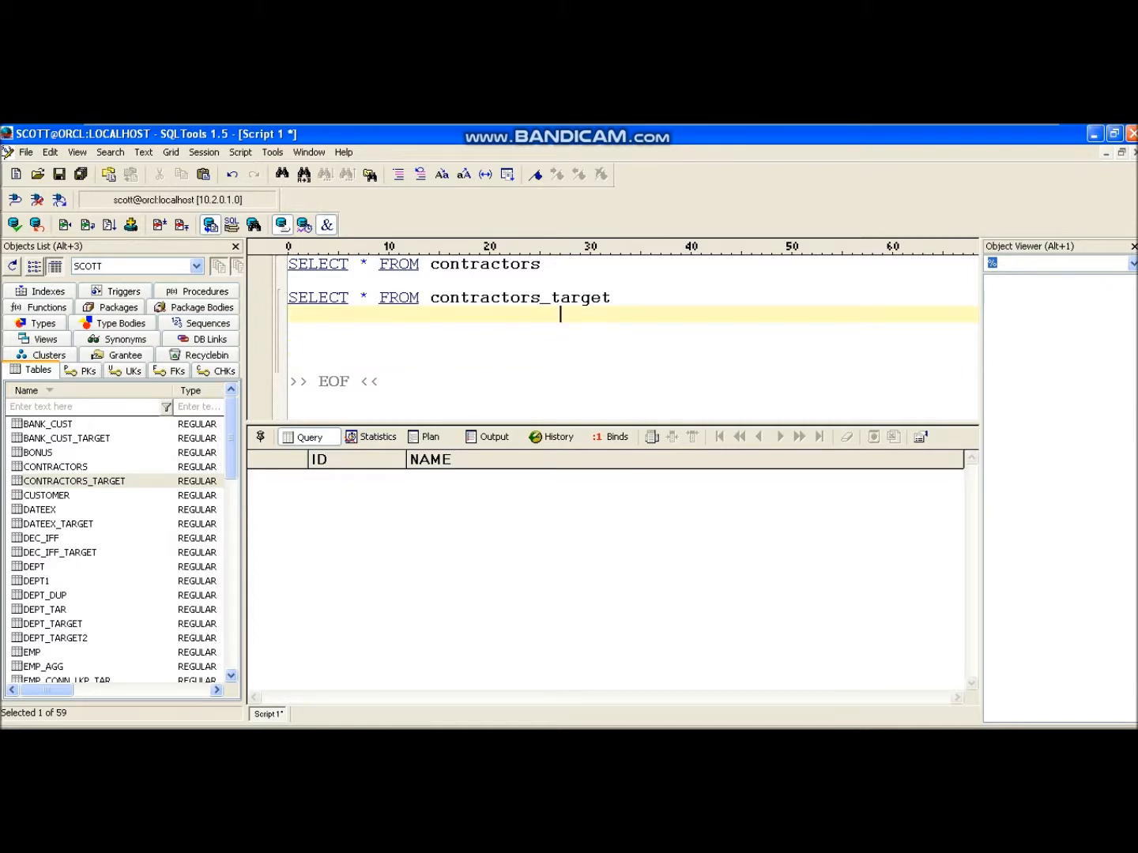
Step: Switch to Informatica PowerCenter Designer and create a new mapping named m_duplicate_removal_aggregator
key(alt+Tab)
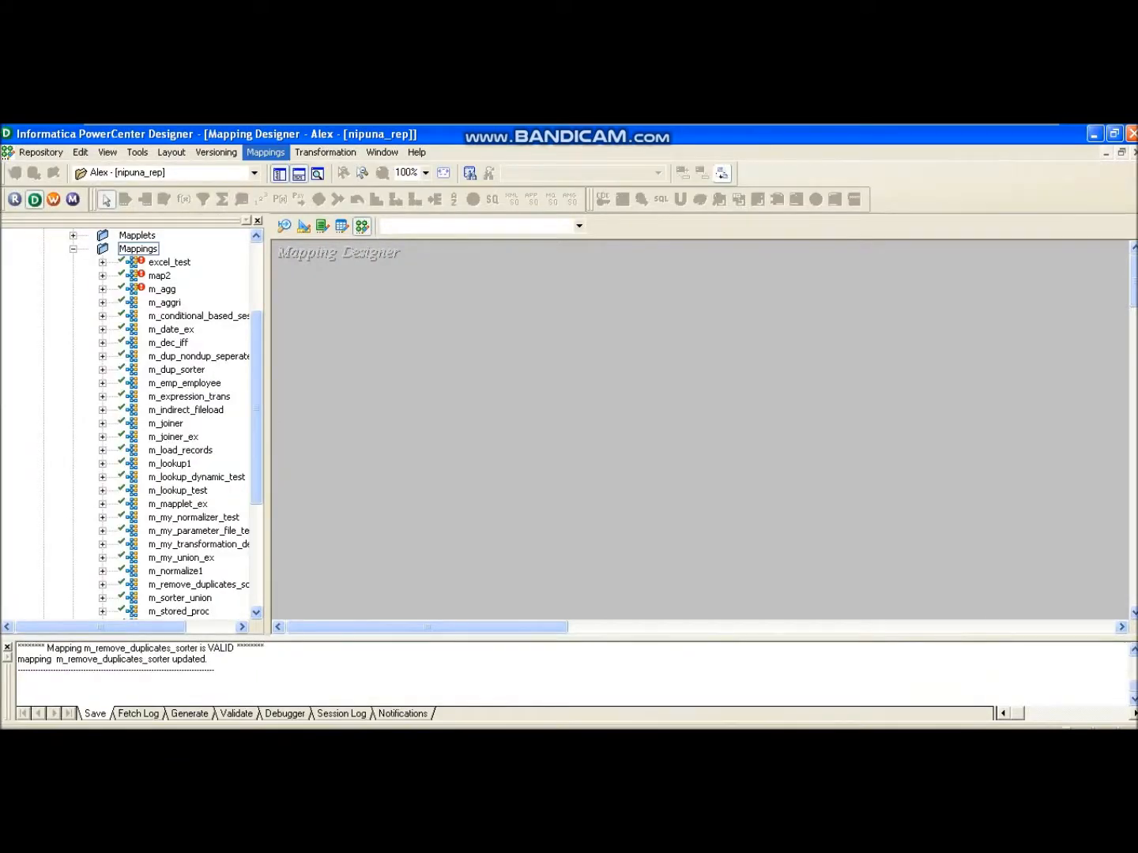
key(Down)
key(Down)
key(Down)
key(Down)
key(Up)
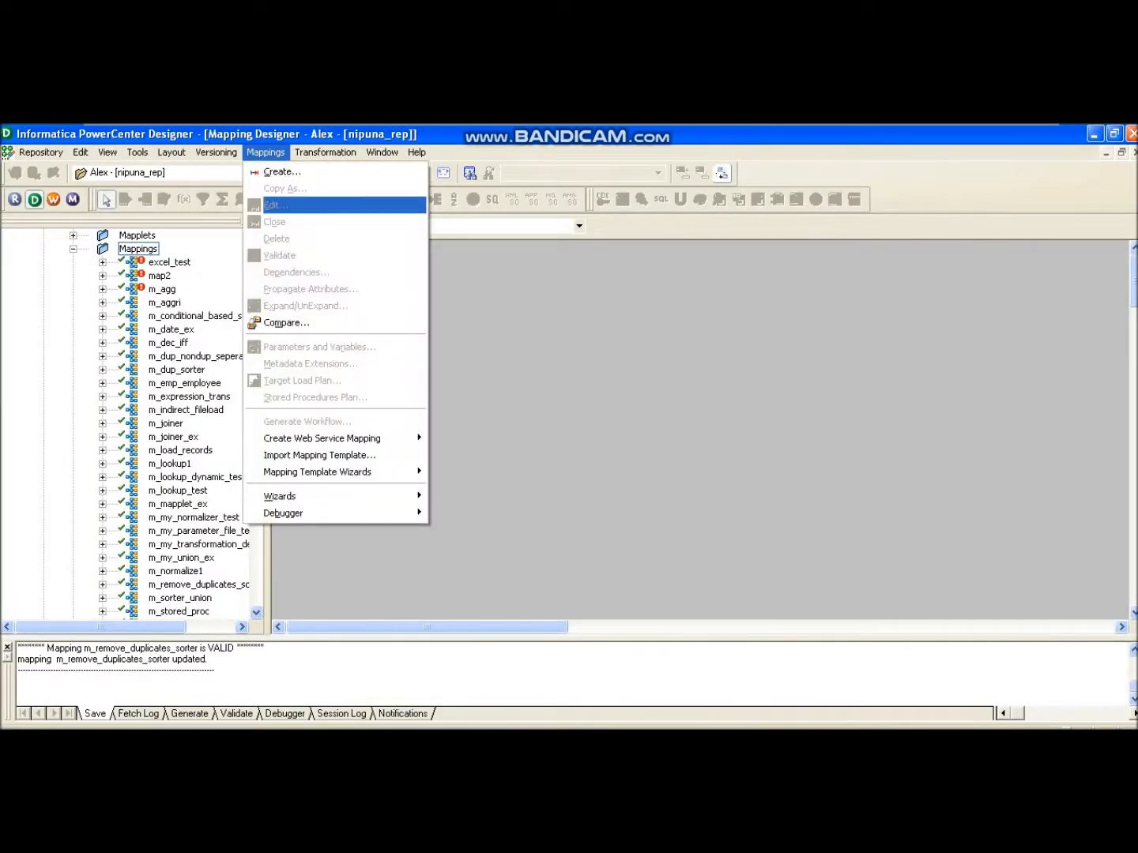
key(Up)
key(Up)
key(Escape)
key(Escape)
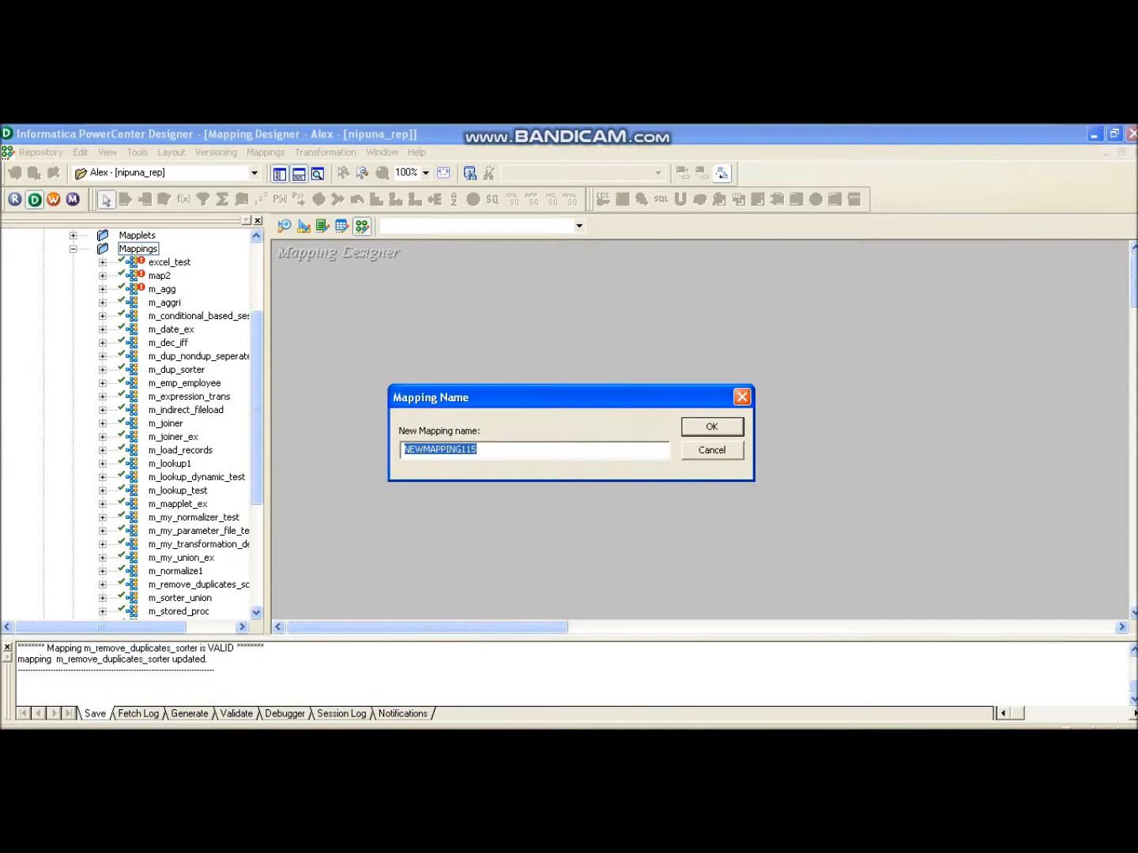
key(BackSpace)
text(m_duplicate_removal_aggregatr)
key(BackSpace)
text(or)
key(Return)
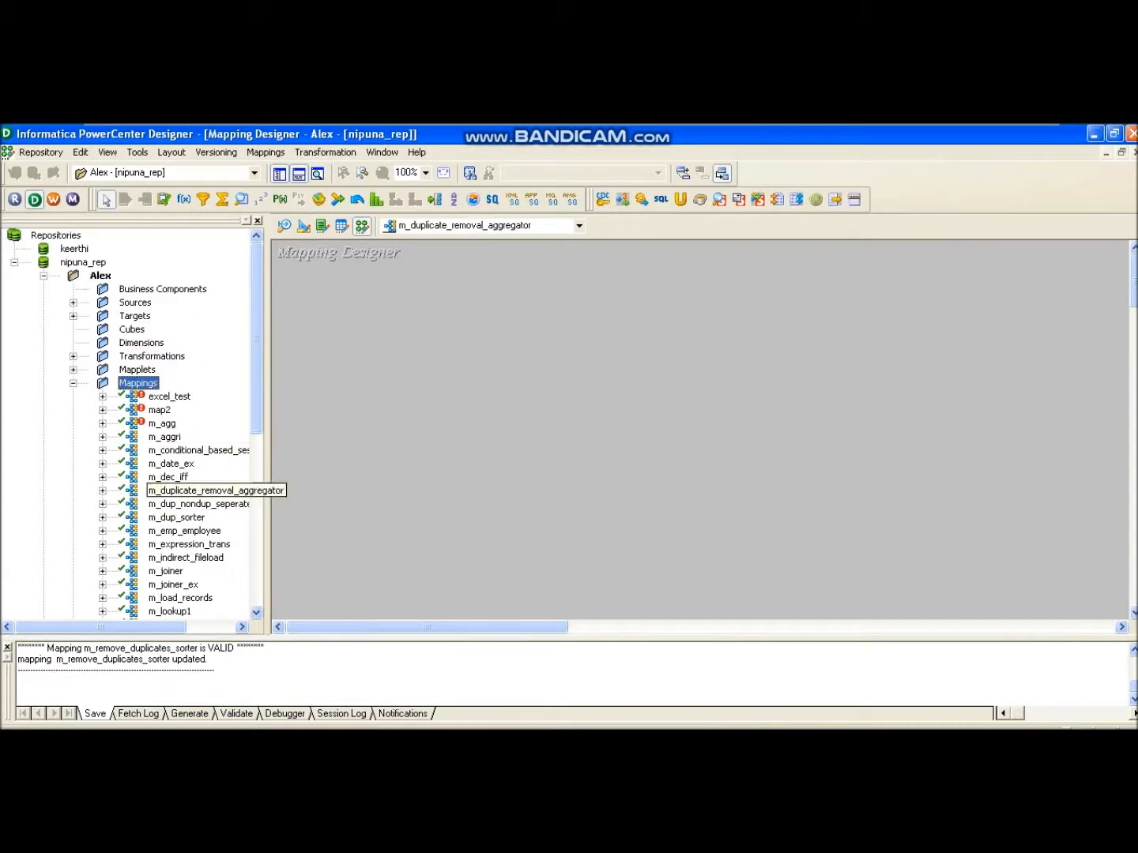
Step: Add the CONTRACTORS source from SCOTT_ODBC_ORACLE to the mapping
key(Left)
double_click(135, 302)
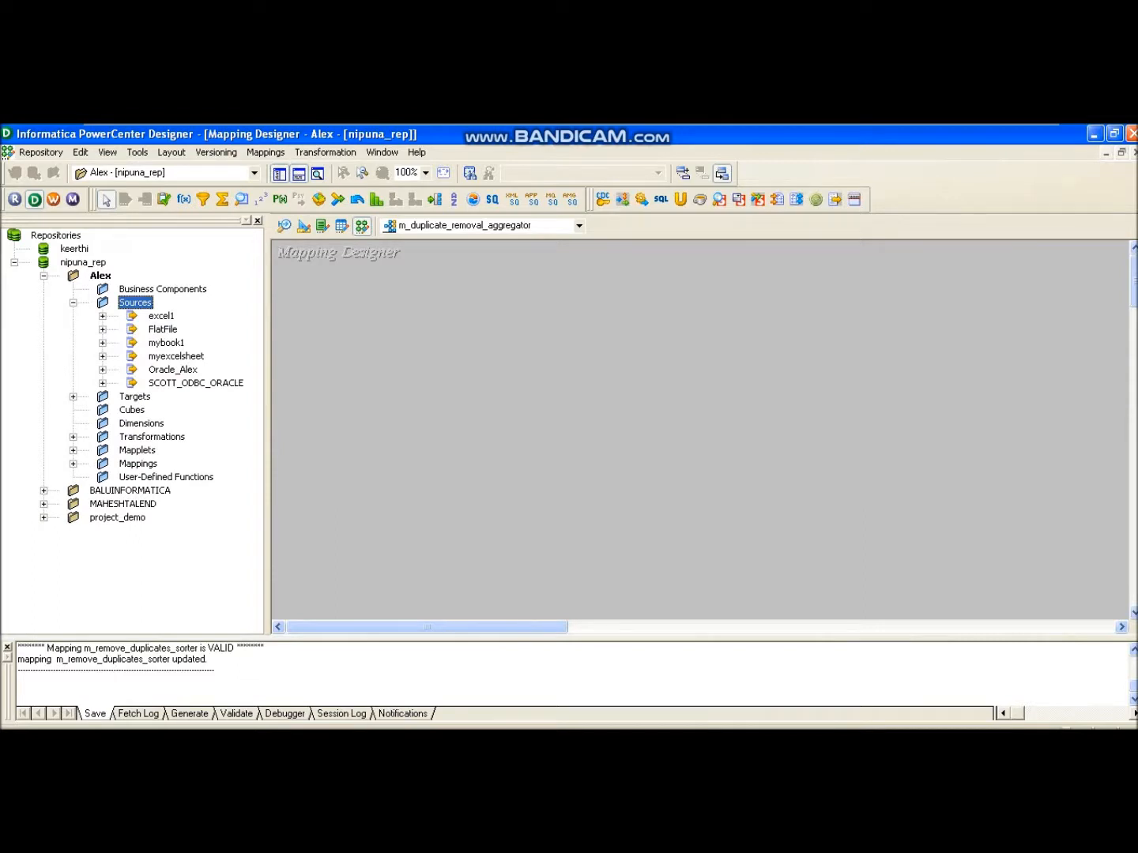
key(Left)
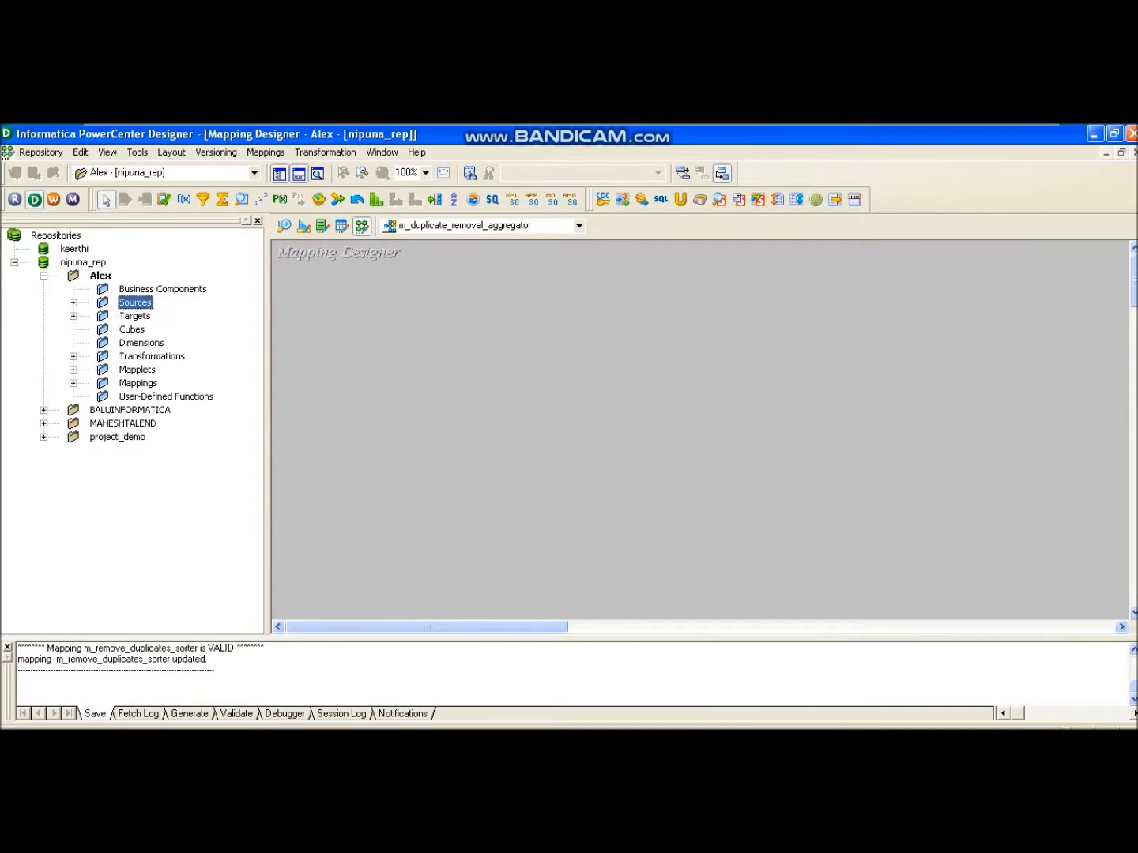
key(Right)
click(195, 382)
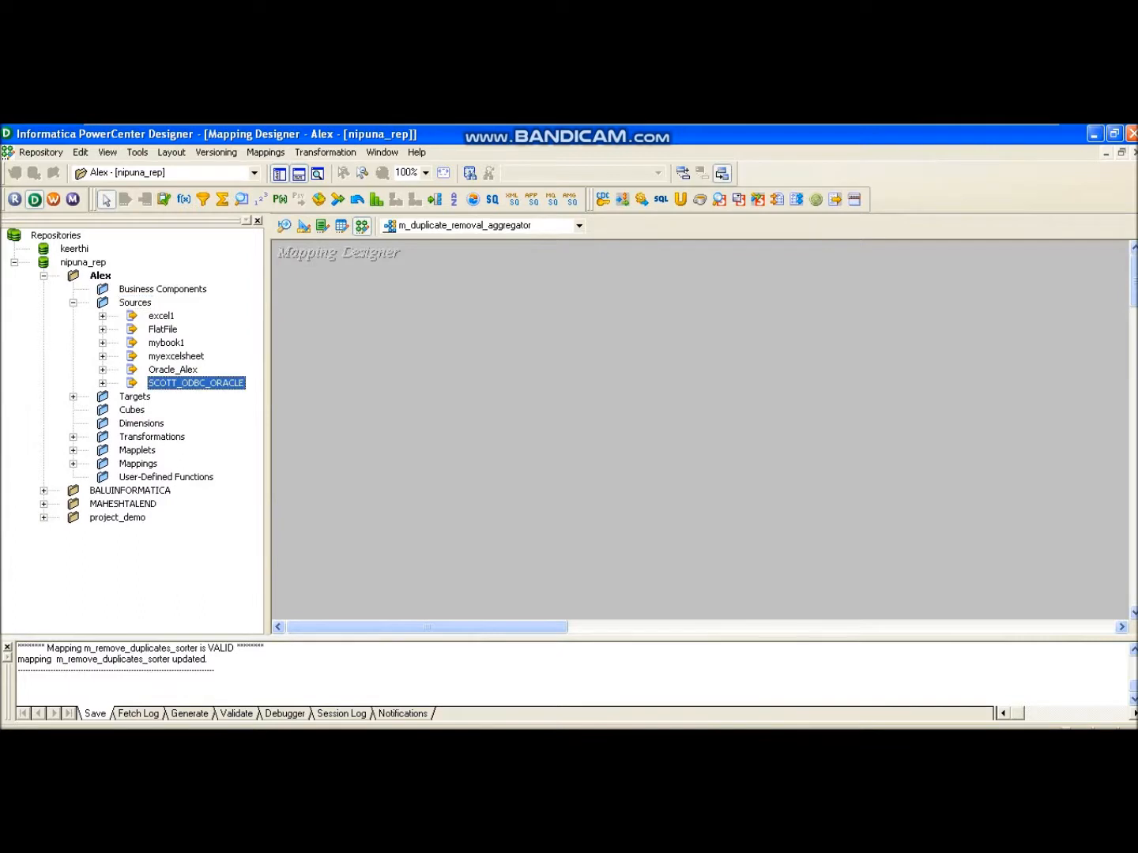
key(Right)
drag(209, 408, 485, 316)
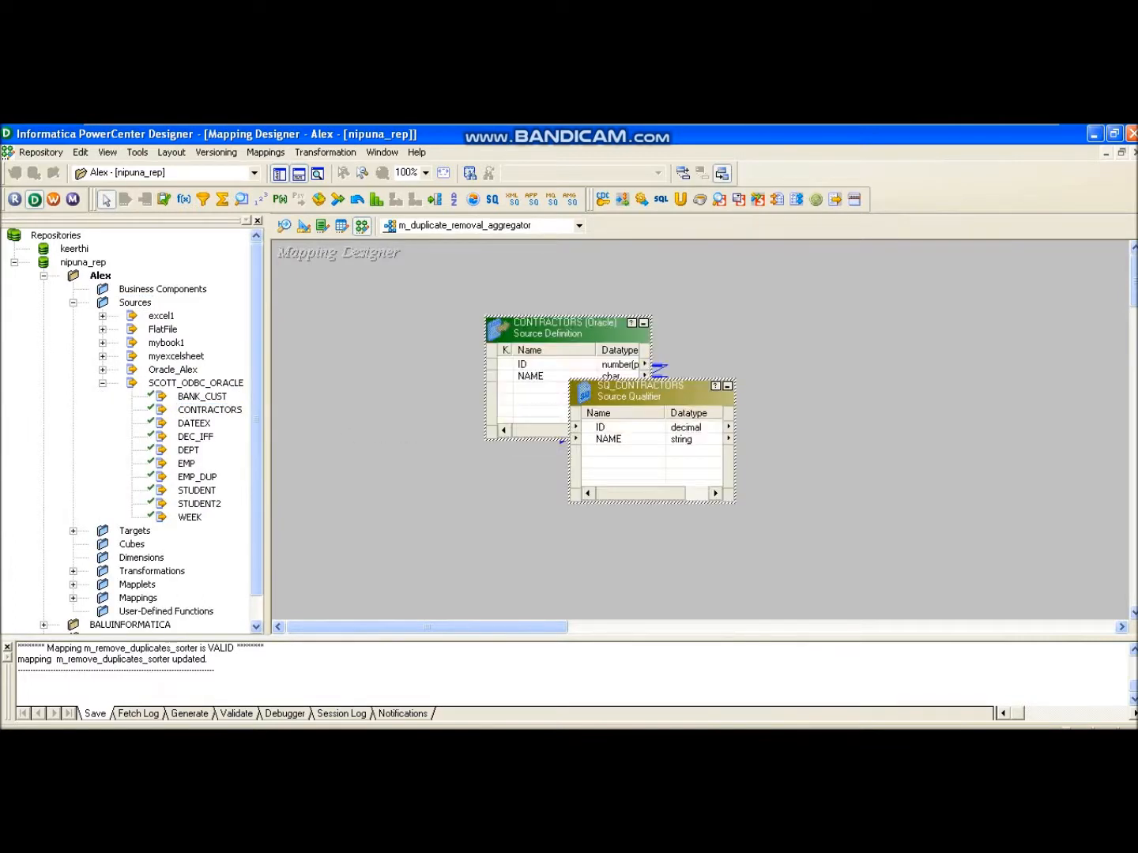
Step: Add the CONTRACTORS_TARGET target definition at the far end of the mapping, leaving room before it
scroll(134, 427, down, 2)
double_click(134, 503)
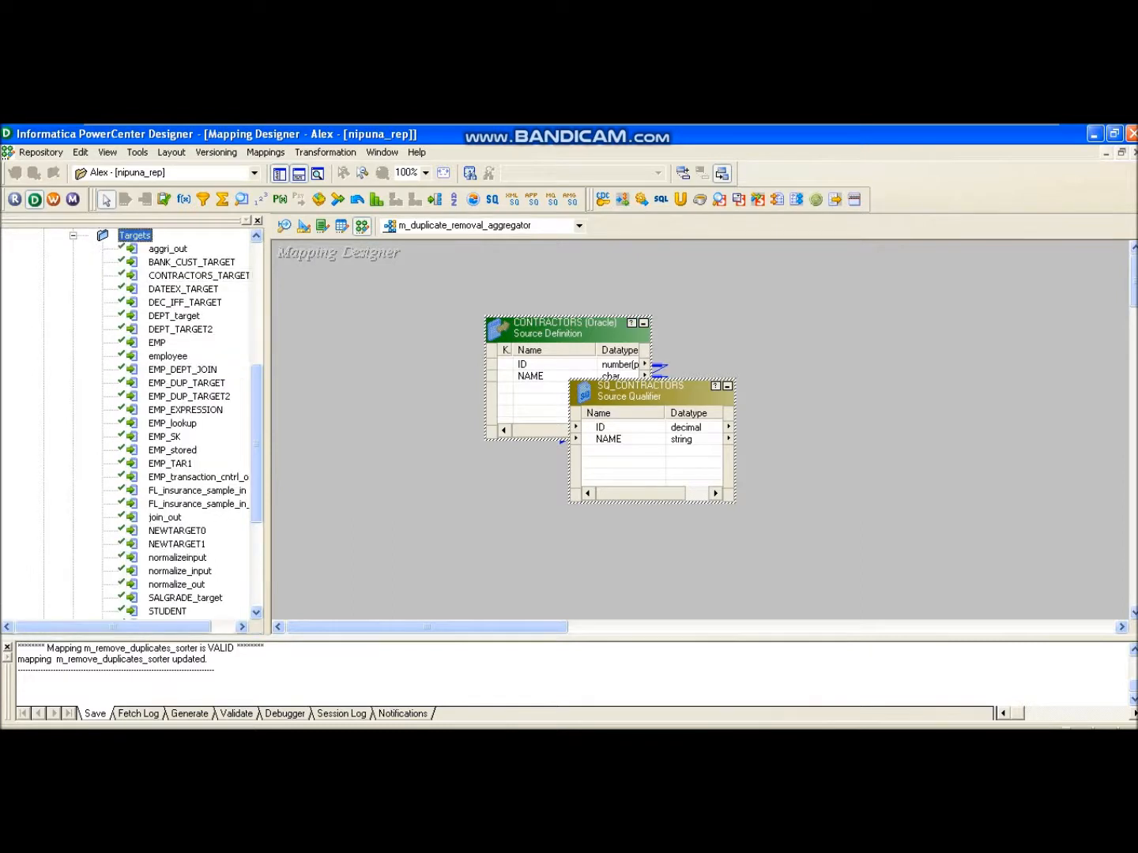
drag(197, 274, 992, 369)
Step: Arrange the CONTRACTORS source definition and its source qualifier side by side, leaving space before the target
drag(513, 328, 359, 324)
drag(592, 391, 585, 348)
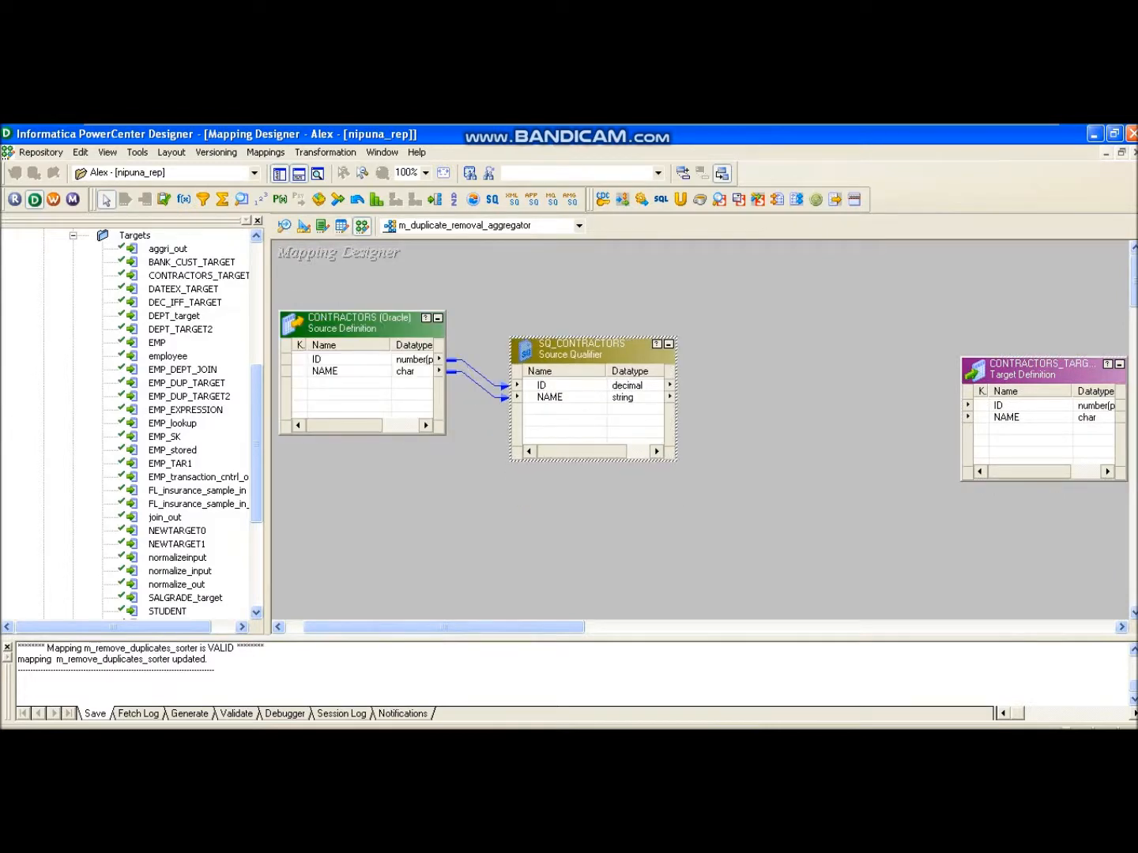
drag(586, 349, 556, 349)
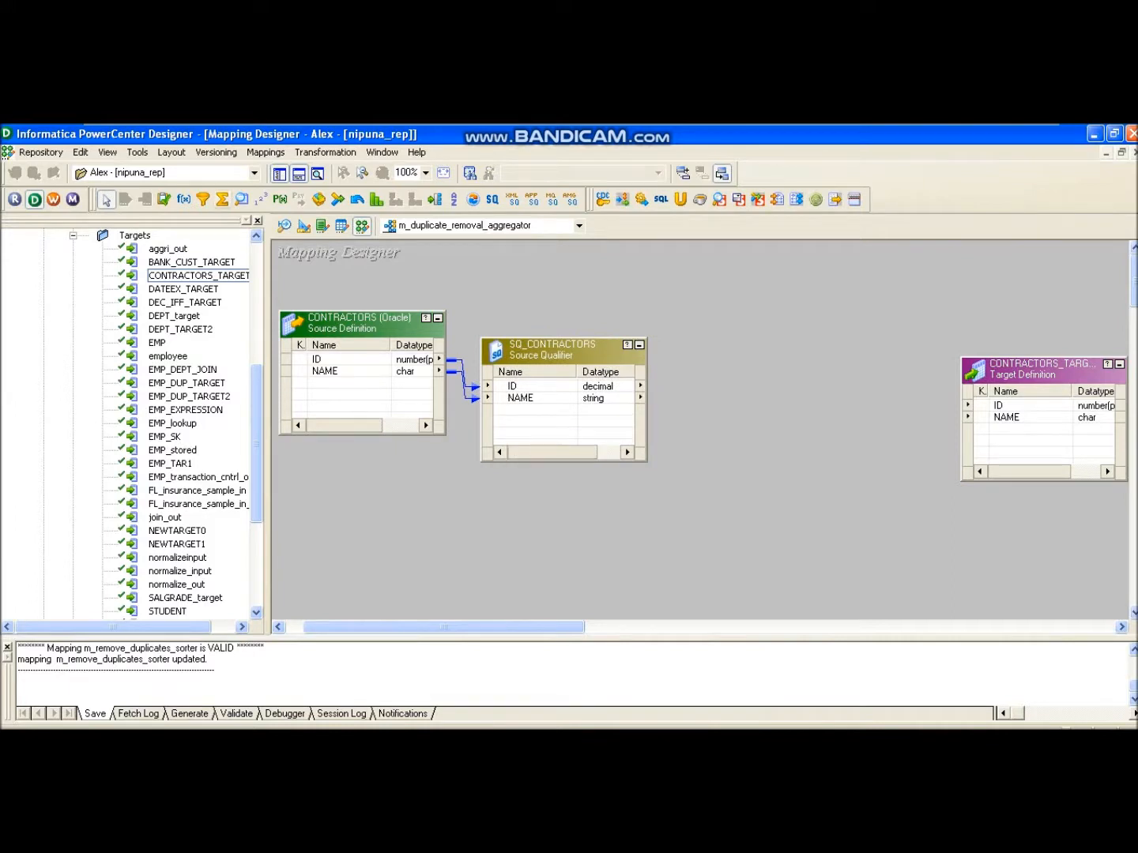
Step: Place an Aggregator transformation between the source qualifier and the target, and link the qualifier's ID and NAME ports into it
click(223, 199)
drag(704, 348, 916, 494)
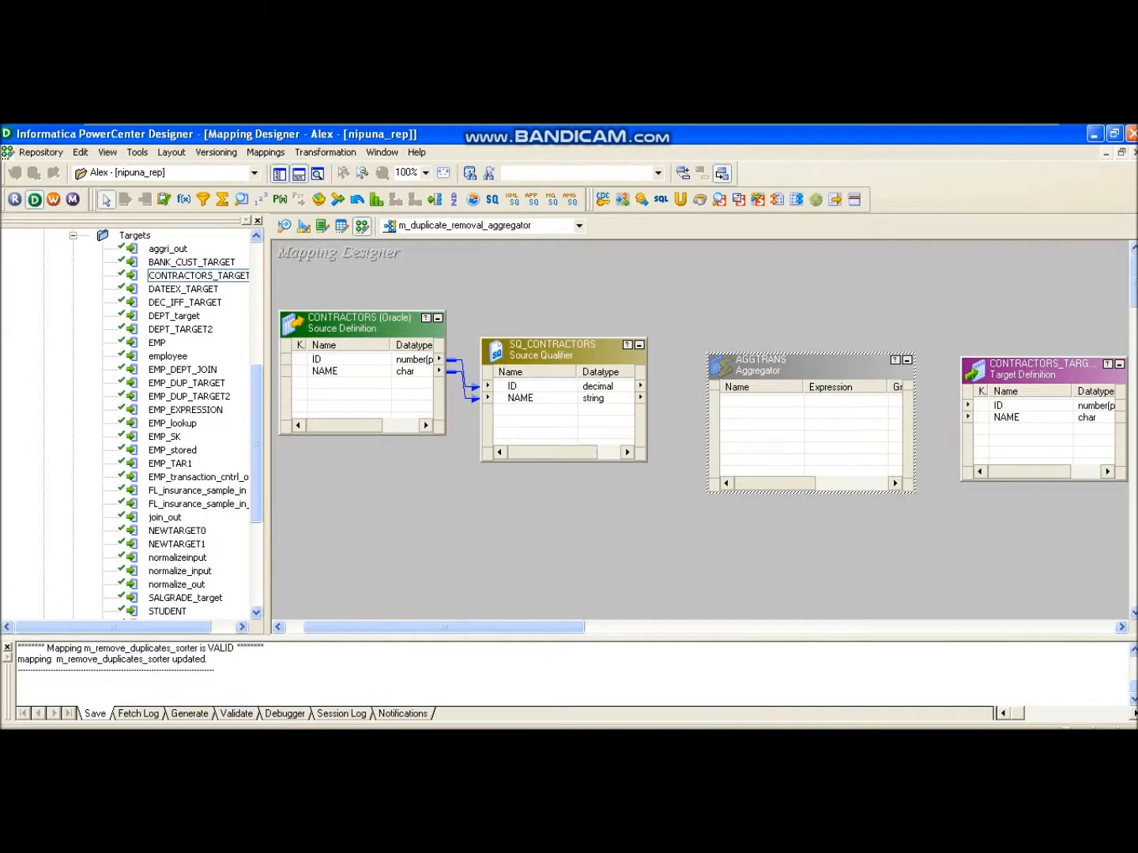
click(522, 386)
shift+click(521, 397)
drag(520, 398, 743, 414)
Step: Rename the Aggregator transformation as agg_duplicate_removal
double_click(758, 363)
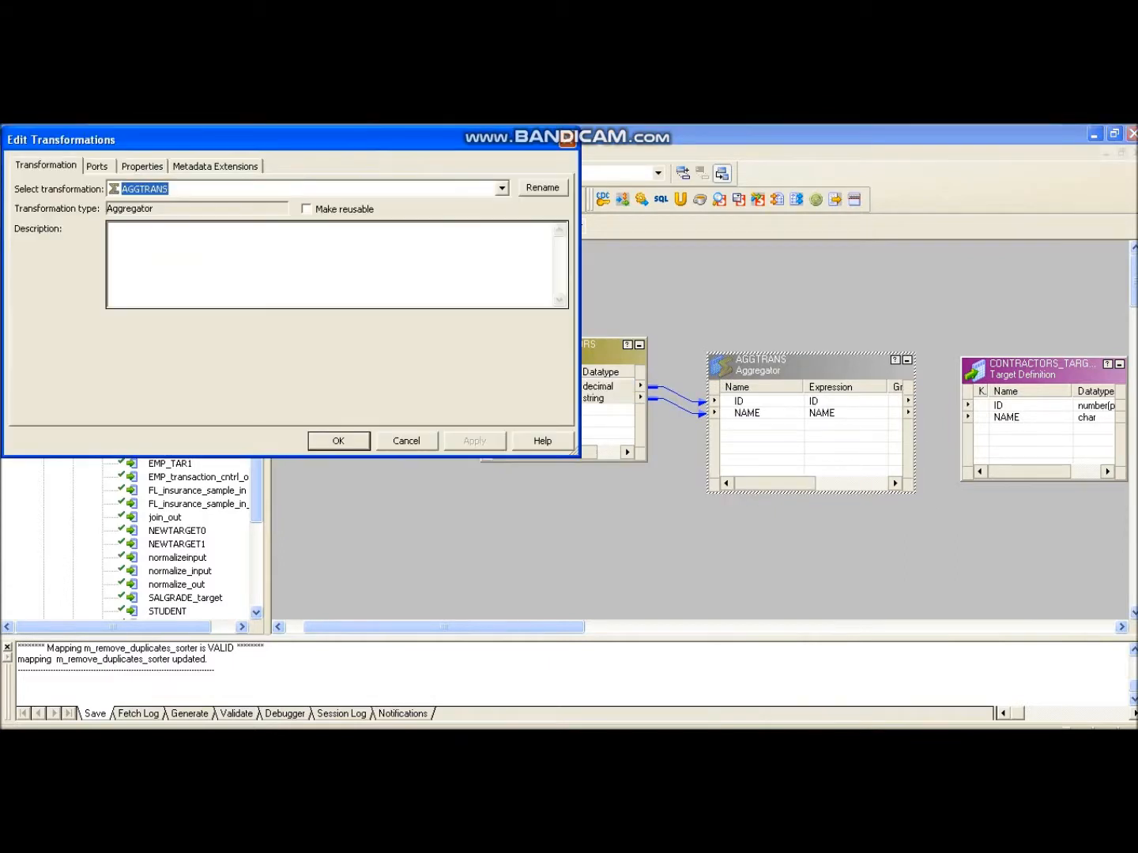
click(542, 188)
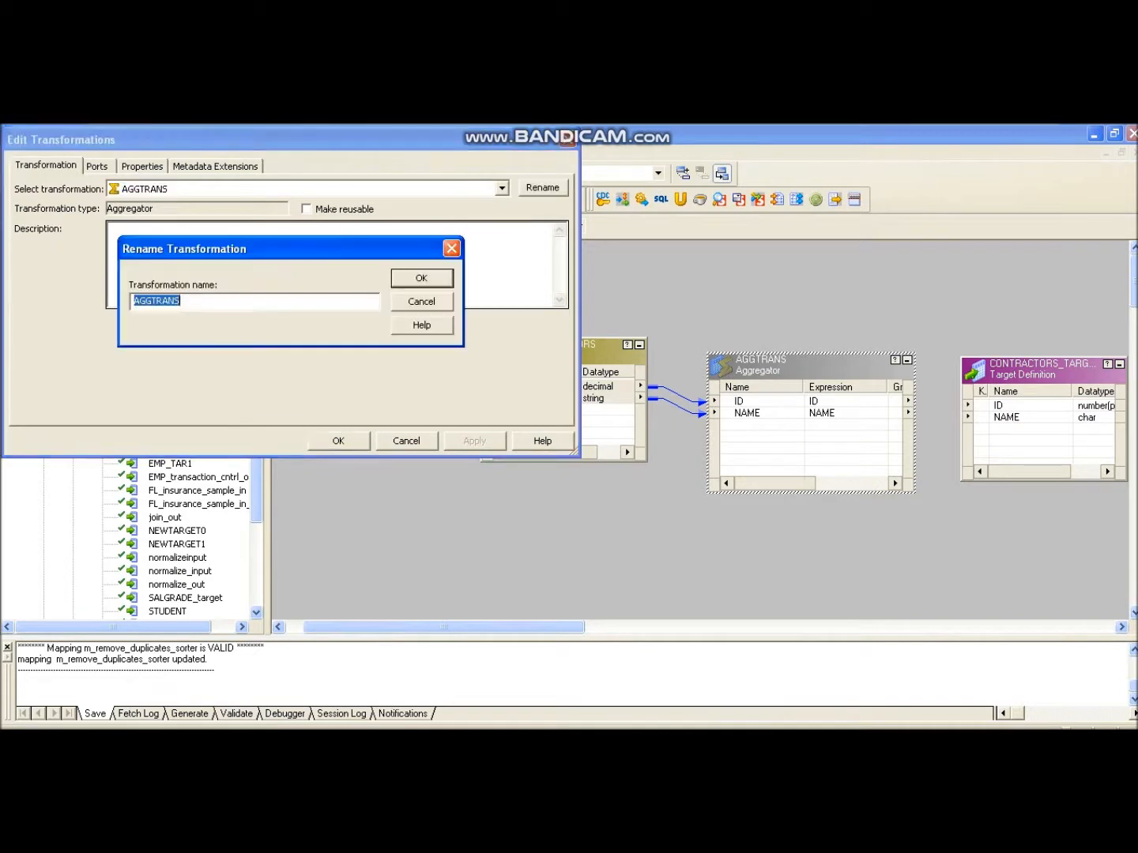
key(BackSpace)
text(agg_duplicate_removal)
key(Return)
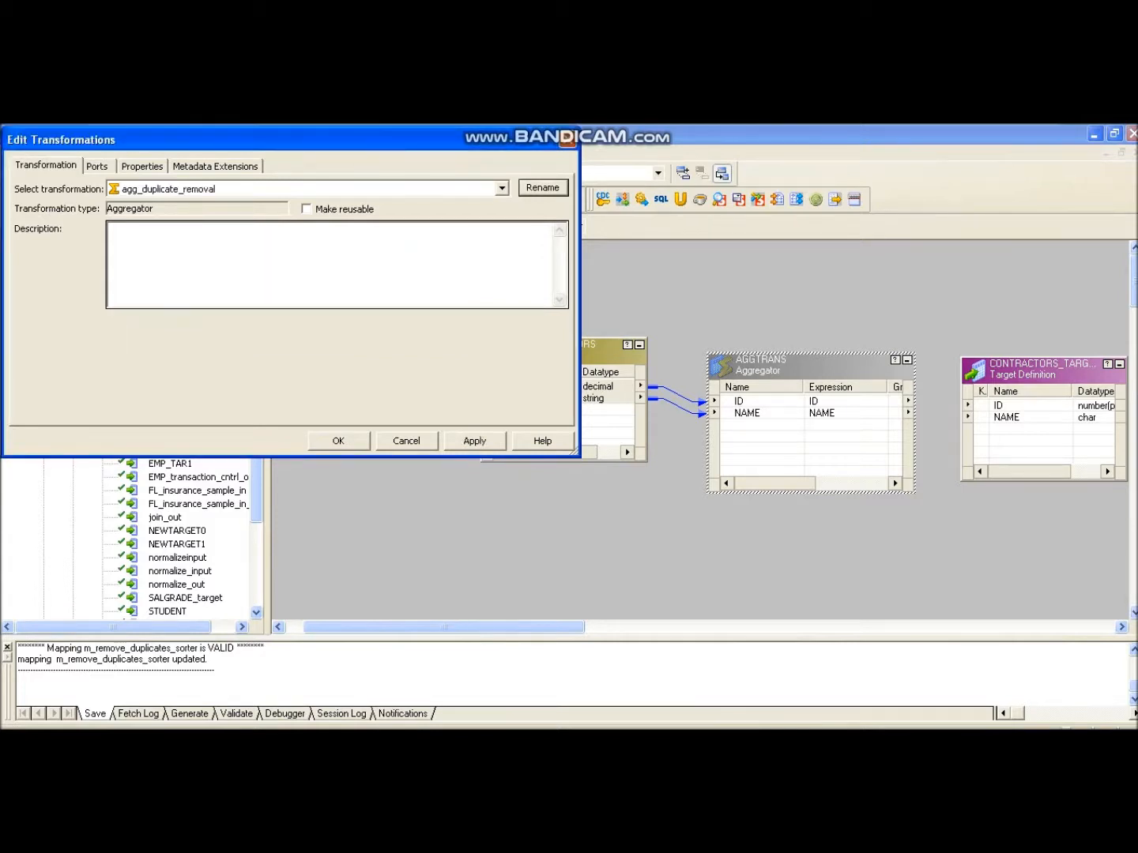
Step: Enable GroupBy on the aggregator's ID and NAME ports and accept the transformation settings
key(ctrl+Tab)
key(ctrl+Tab)
key(ctrl+shift+Tab)
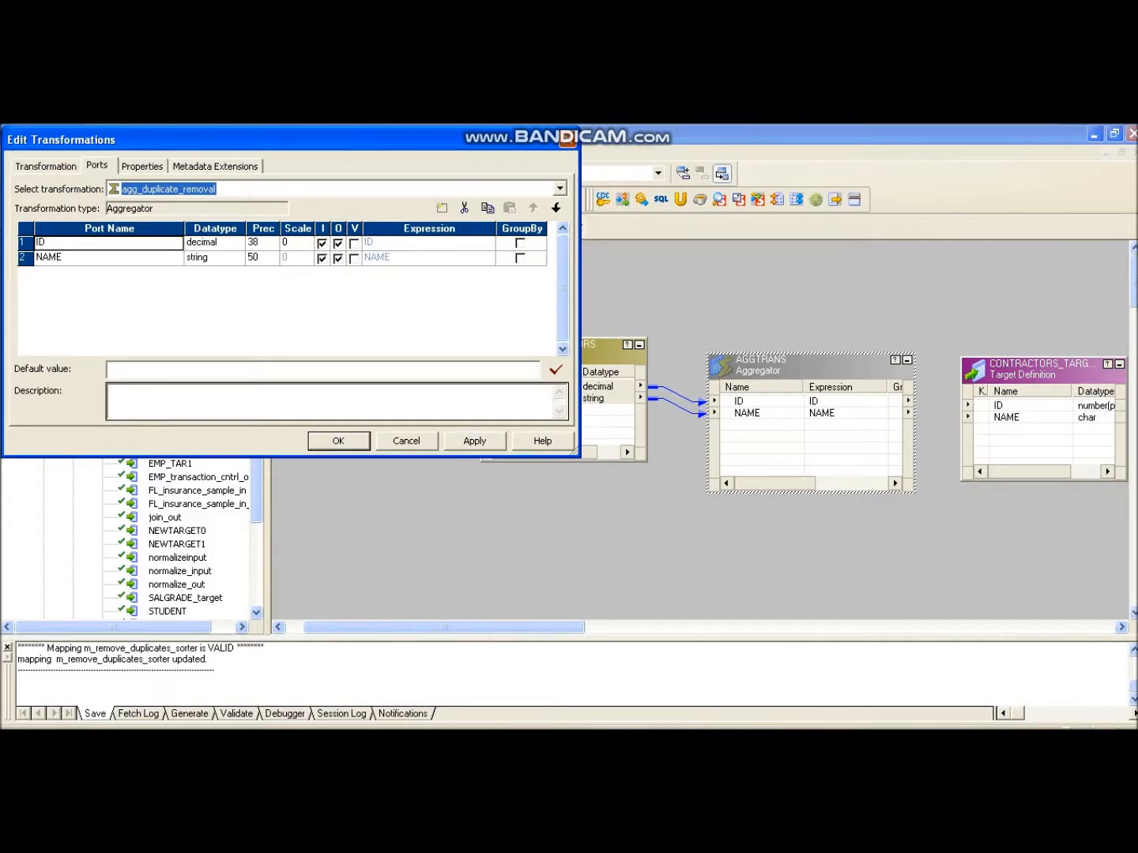
click(520, 242)
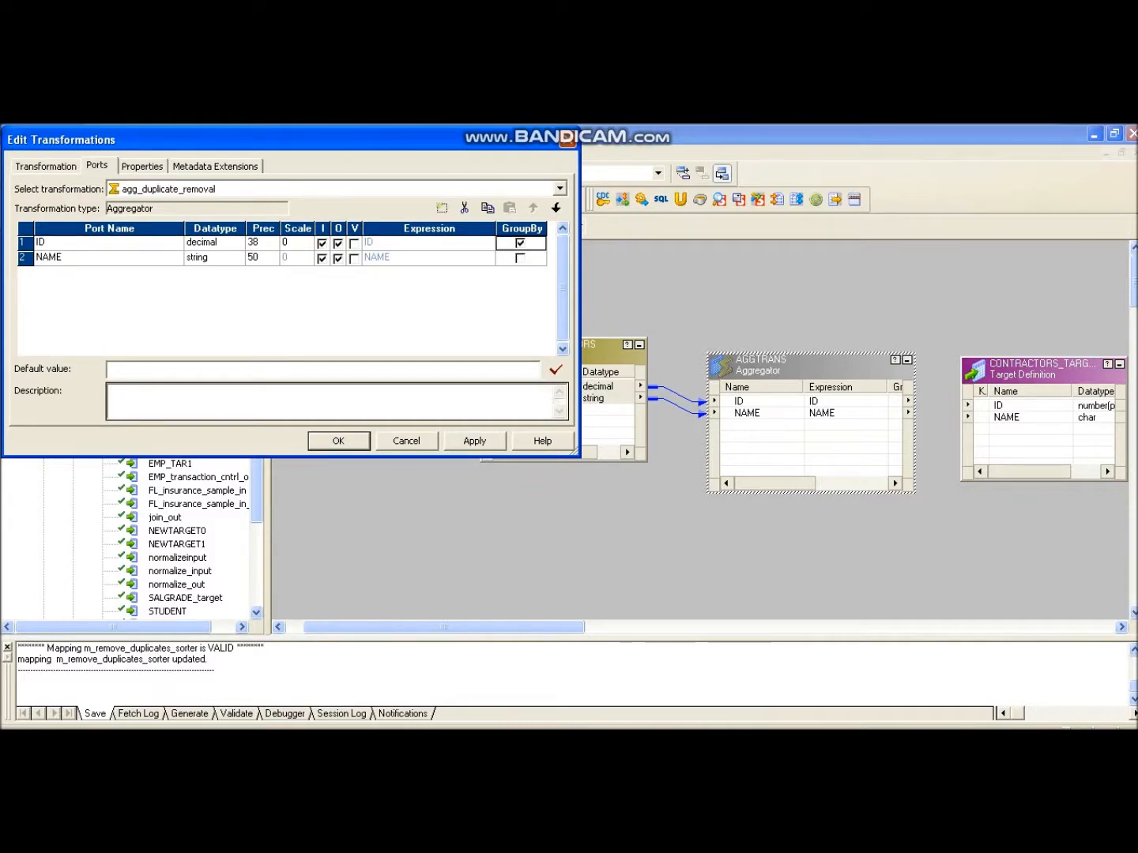
click(520, 259)
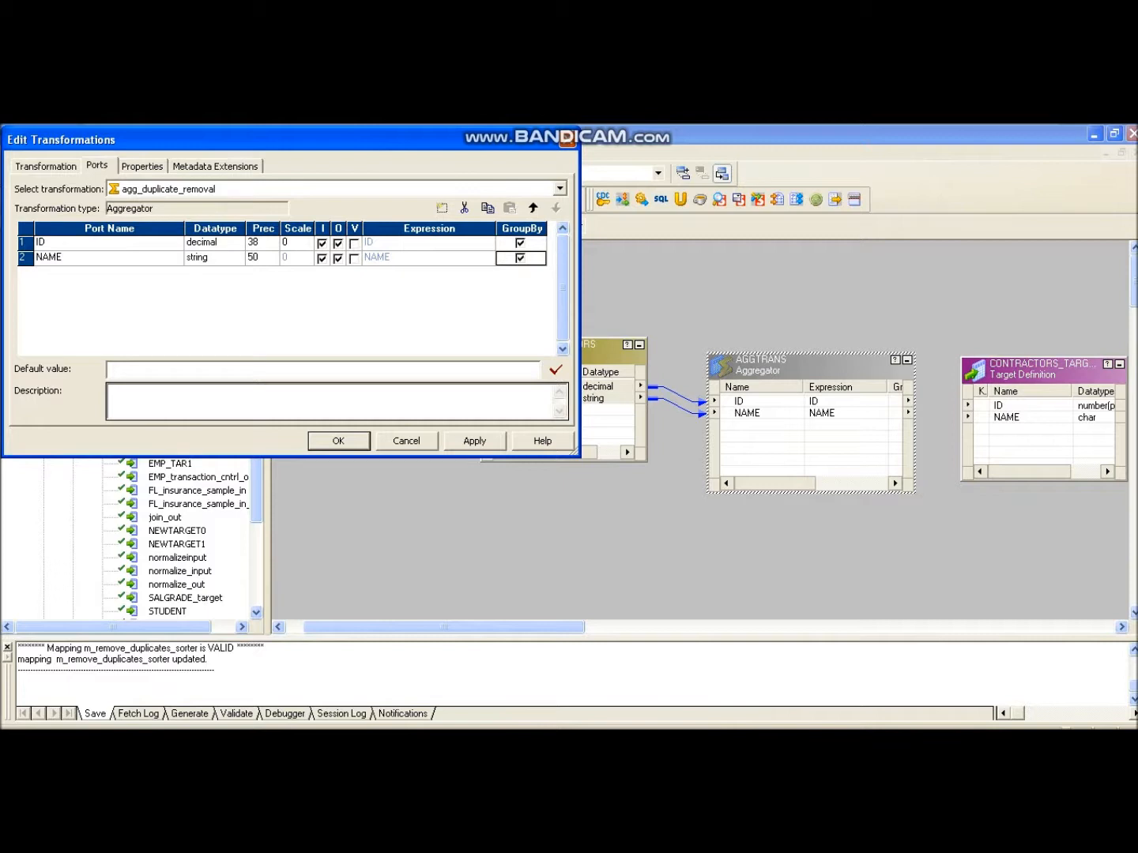
click(337, 441)
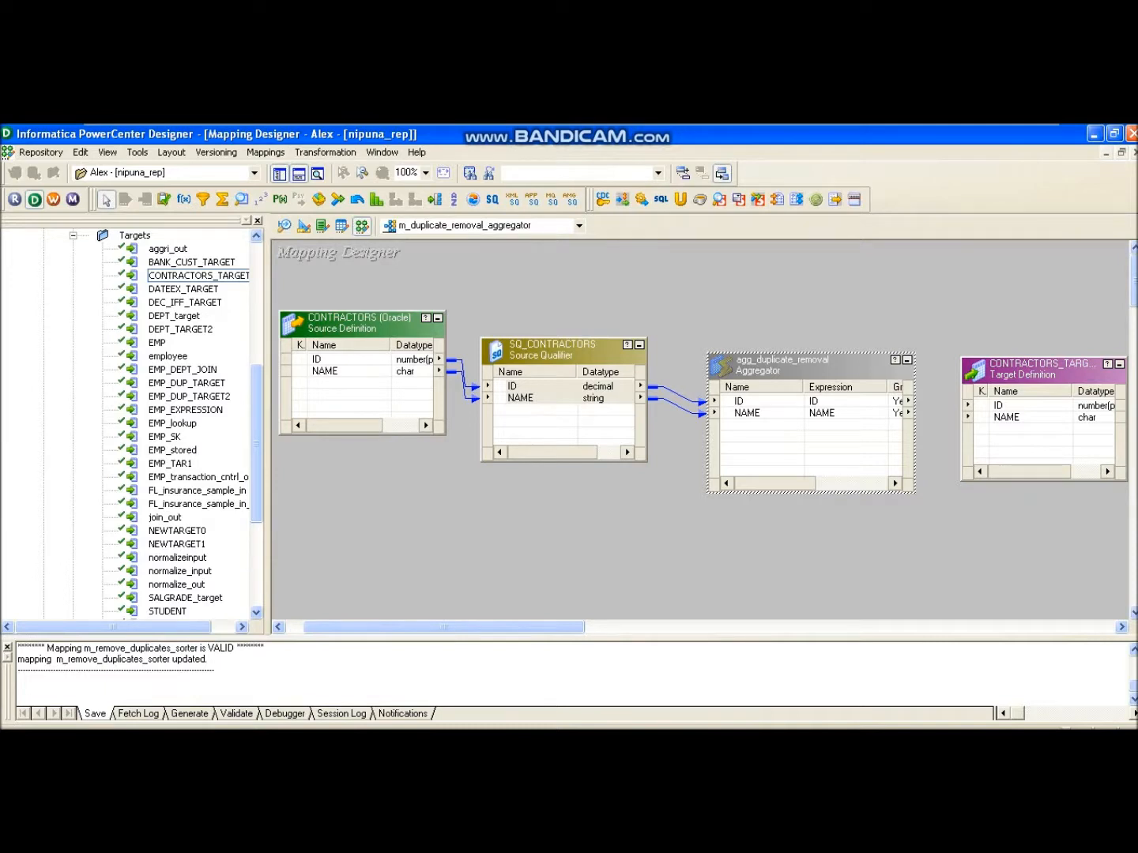
Step: Link the aggregator's ID and NAME ports to CONTRACTORS_TARGET and save the mapping
click(825, 415)
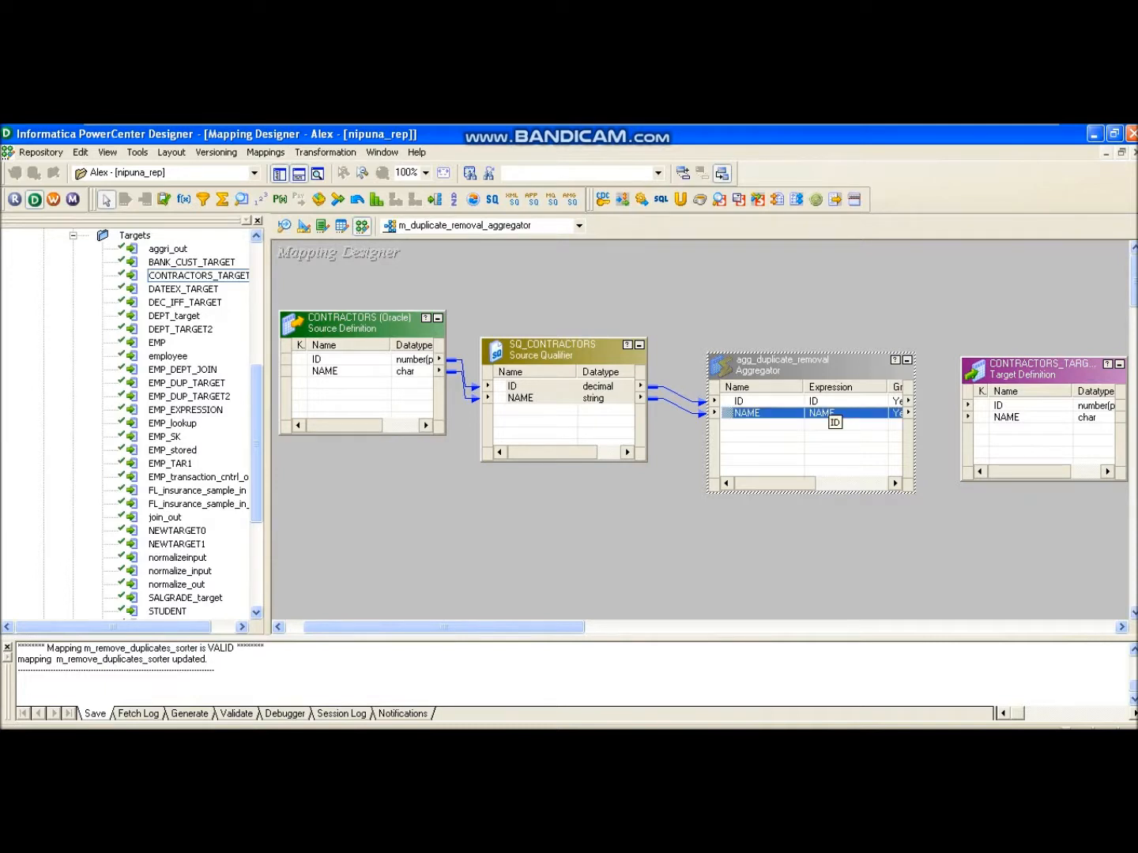
click(822, 402)
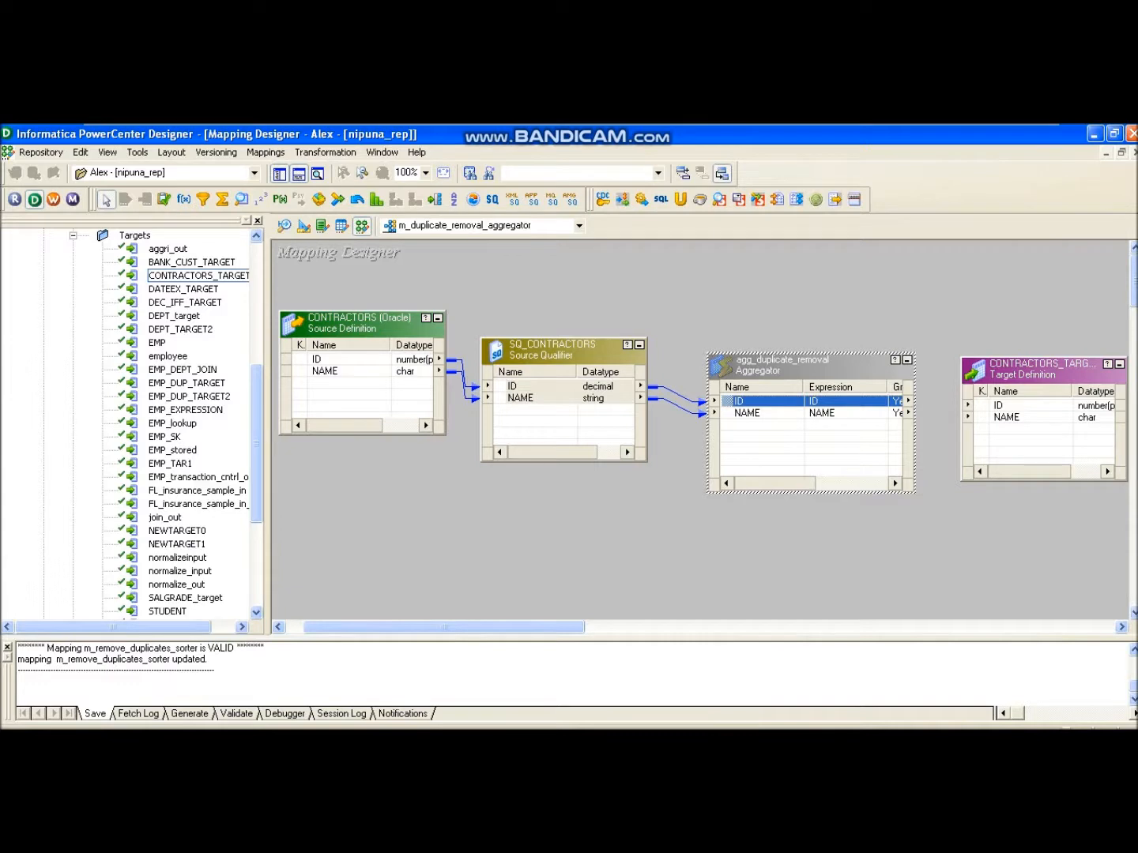
shift+click(822, 413)
drag(863, 414, 1034, 407)
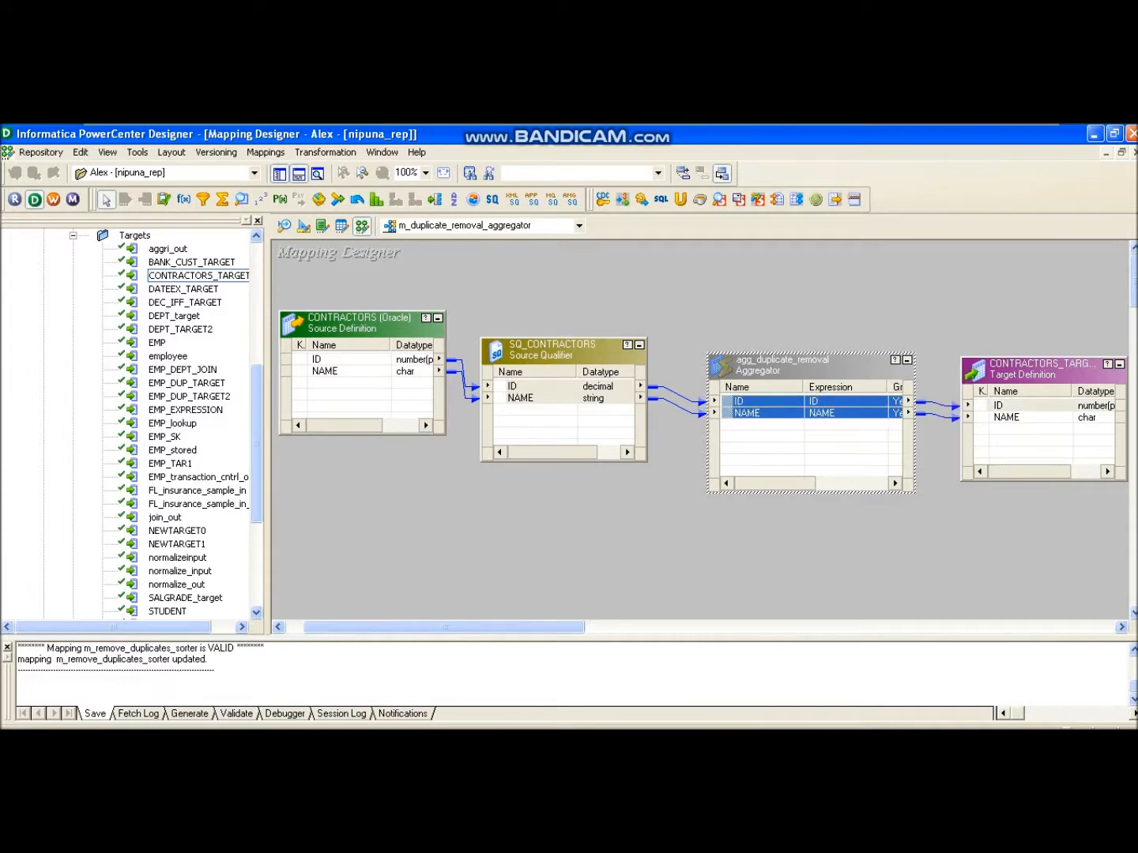
key(ctrl+s)
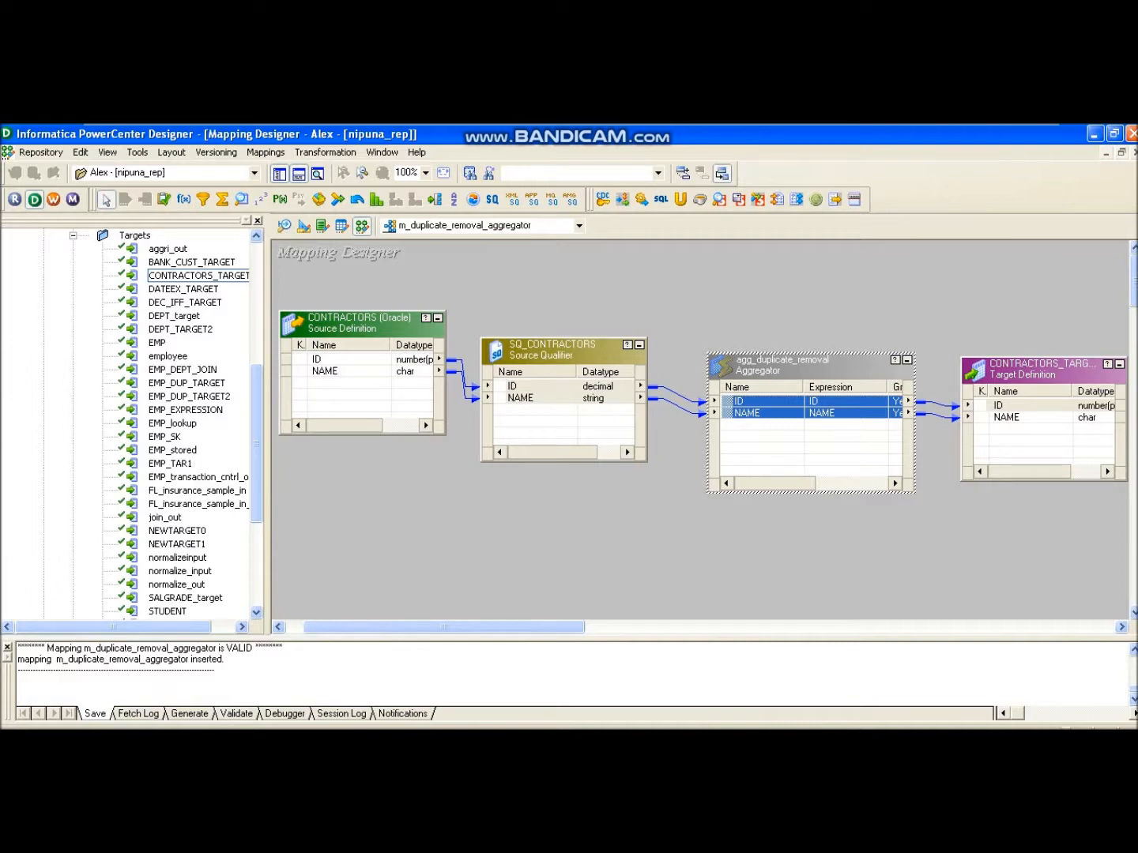
key(Escape)
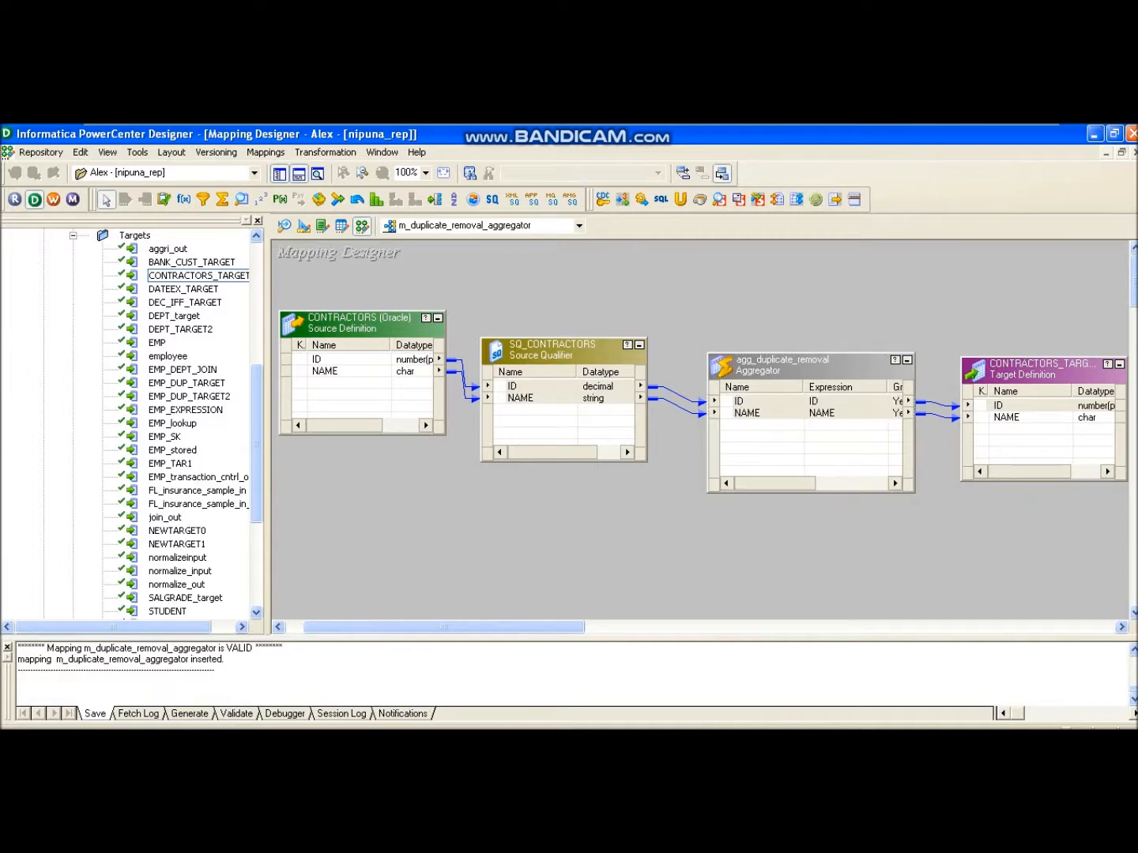
Step: Switch to PowerCenter Workflow Manager and create a workflow named wf_duplicate_removal_aggregator
key(alt+Tab)
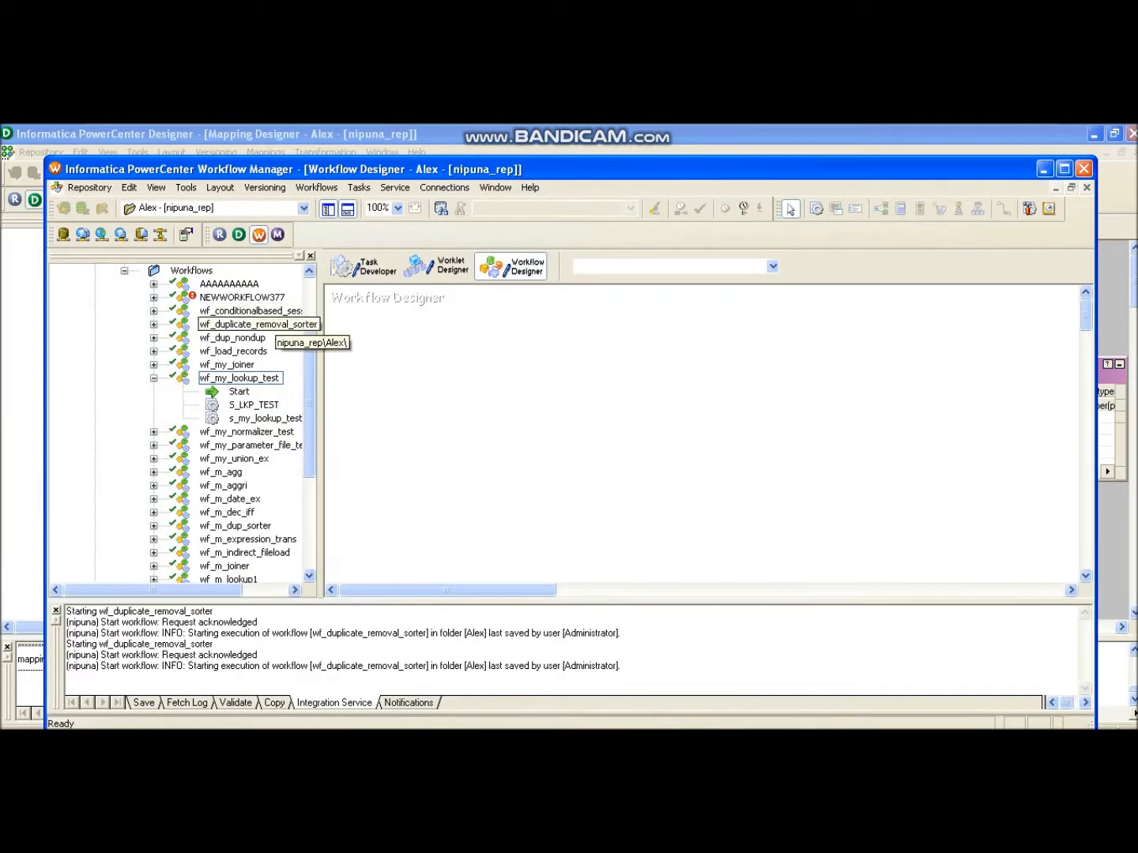
click(239, 379)
scroll(181, 427, up, 2)
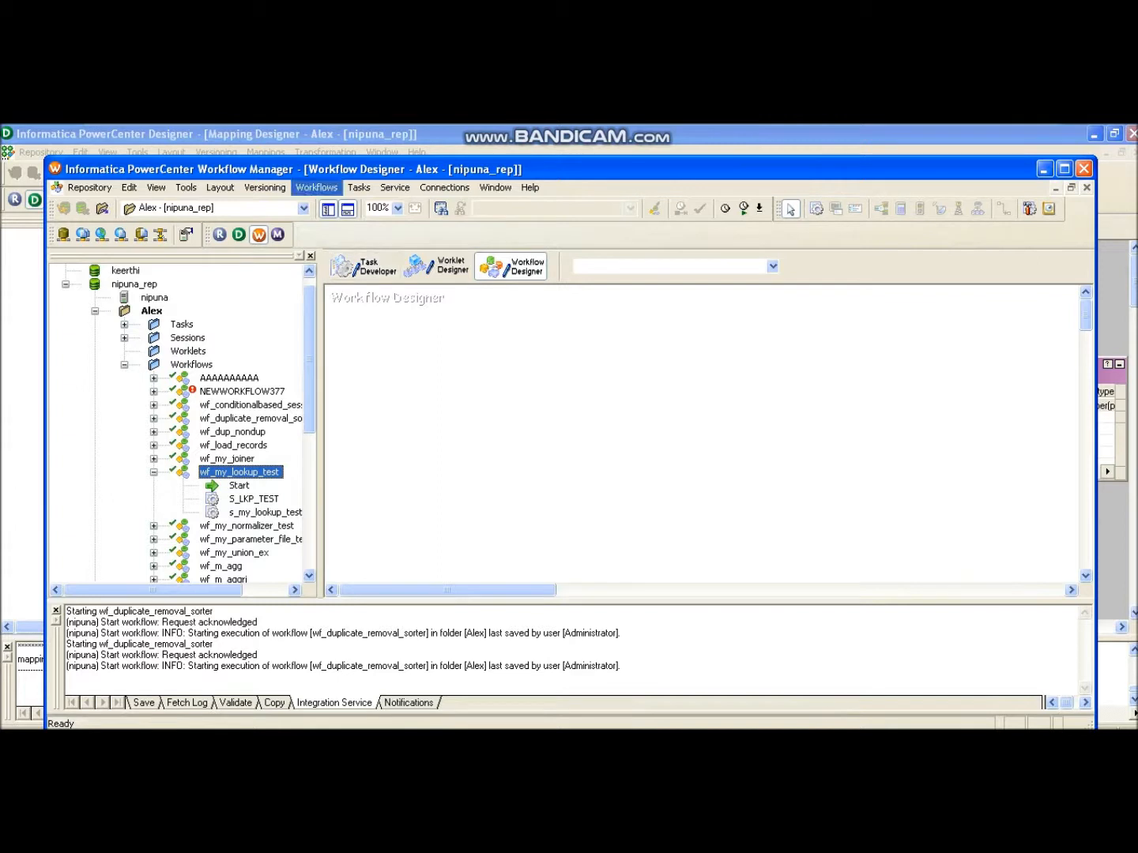
click(316, 188)
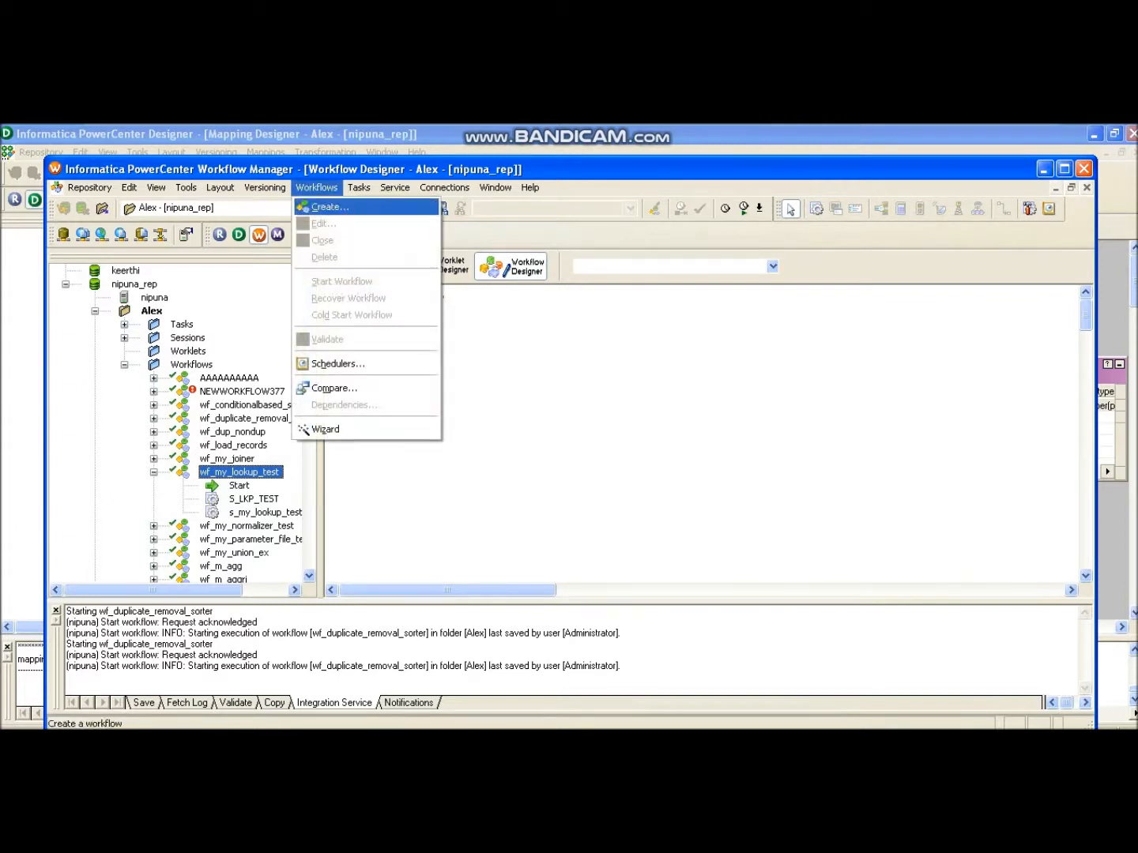
key(Return)
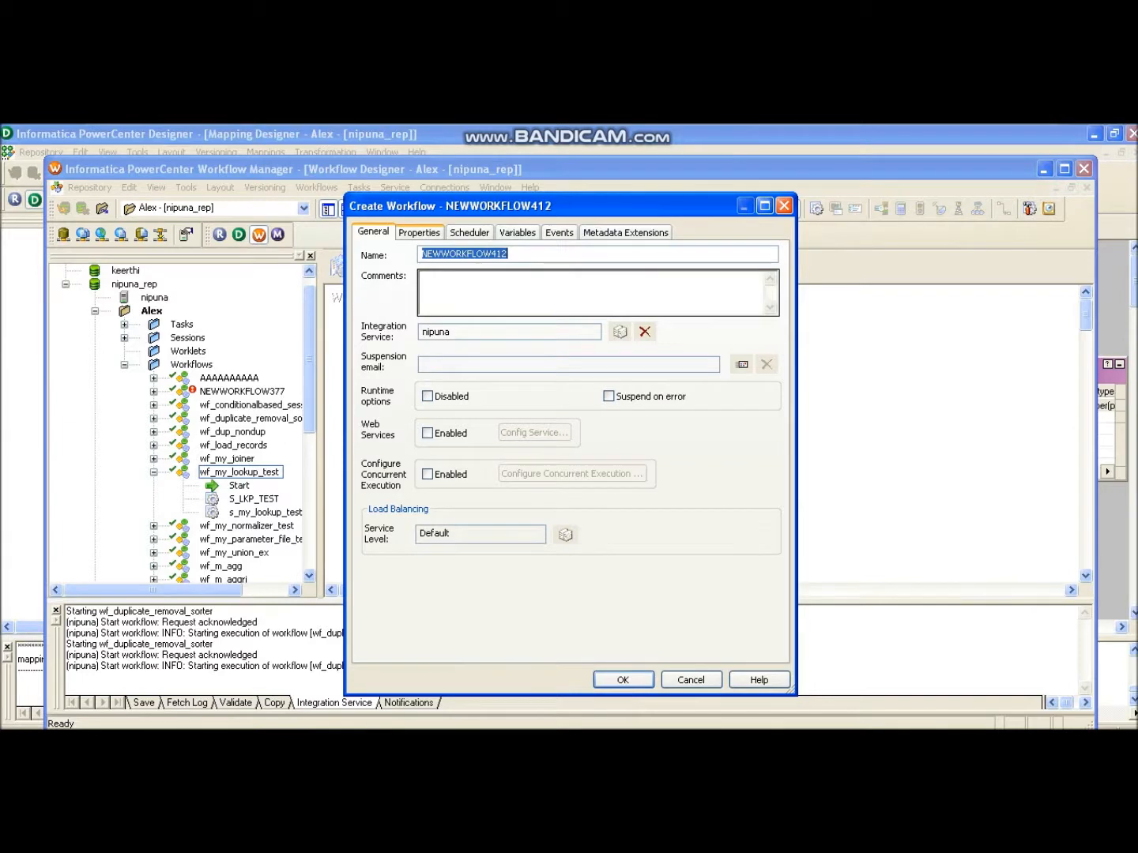
key(ctrl+Tab)
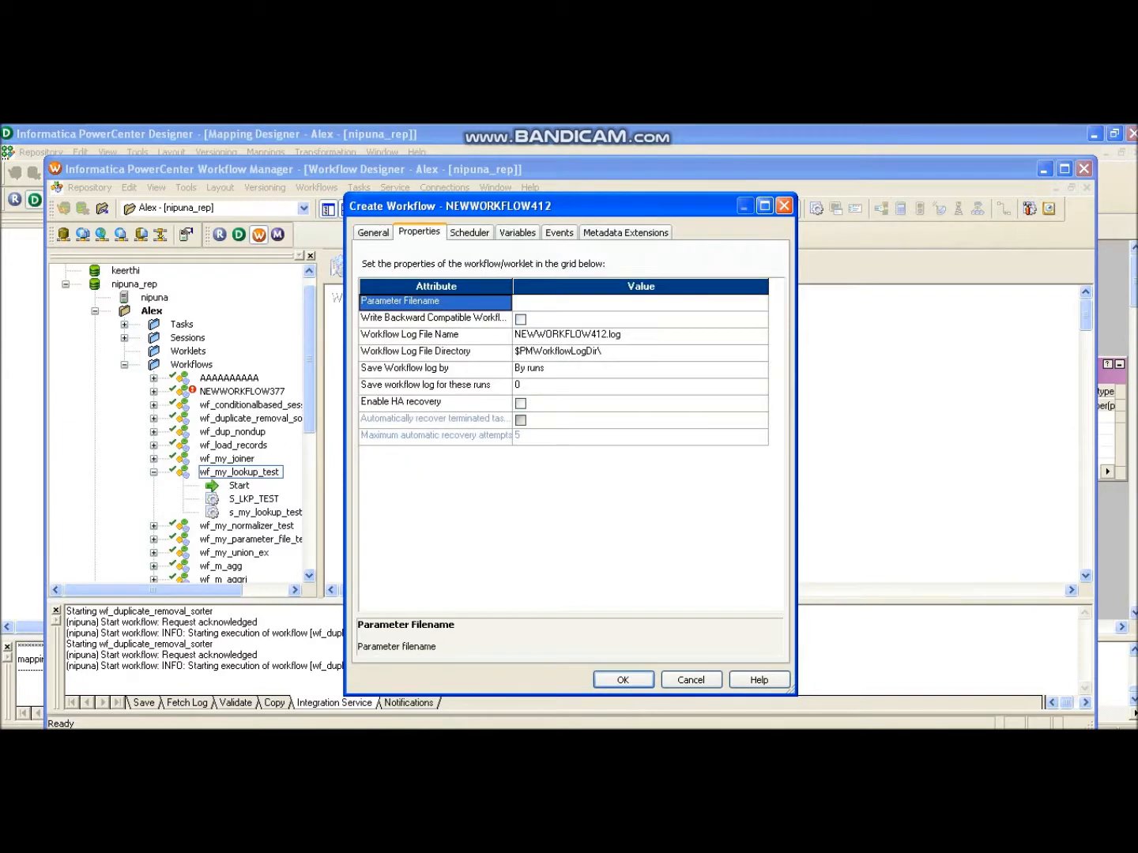
key(ctrl+shift+Tab)
key(BackSpace)
text(wf_duplica)
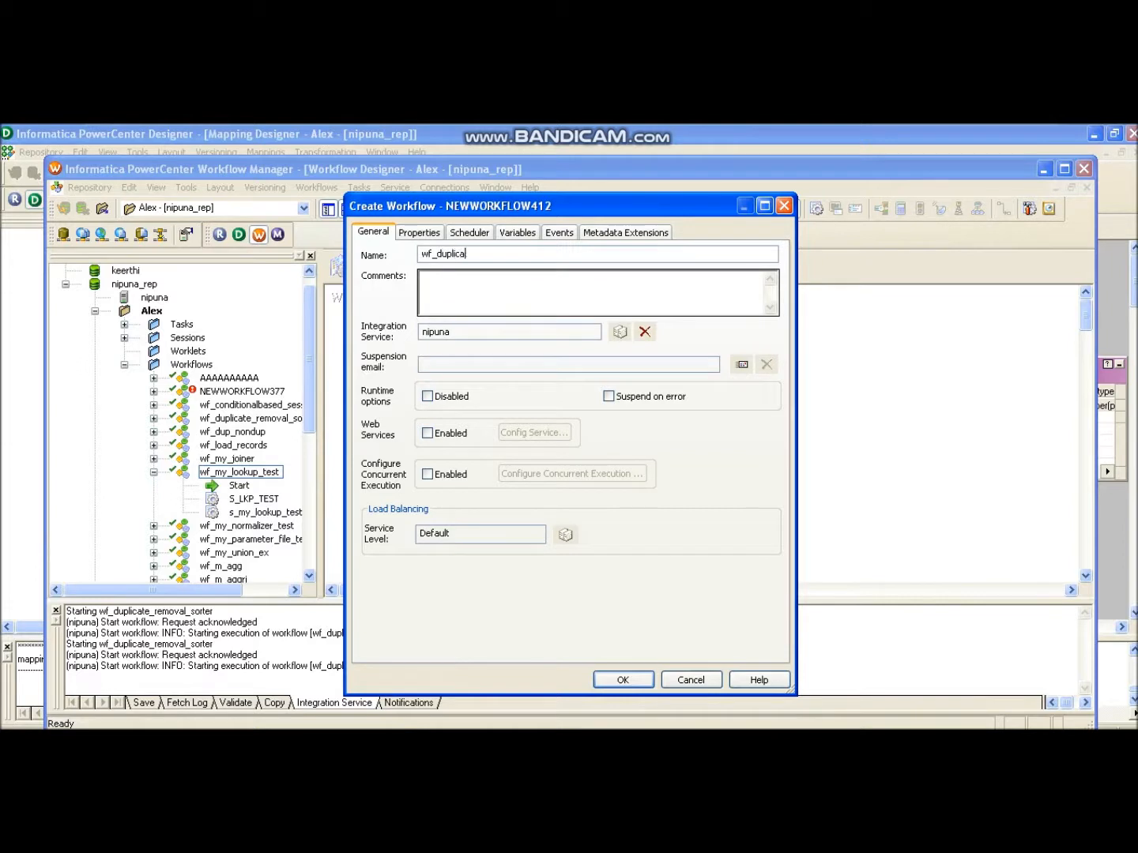
text(te_removal_aggregator)
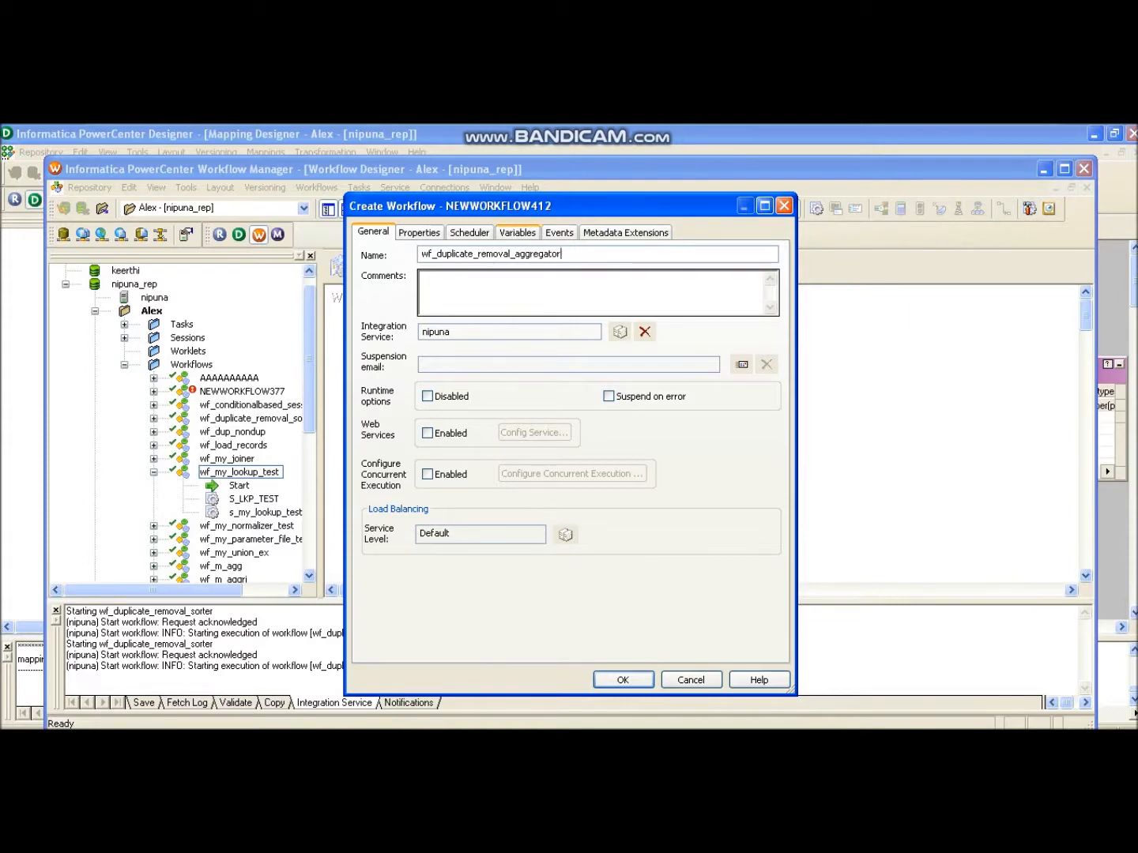
key(Return)
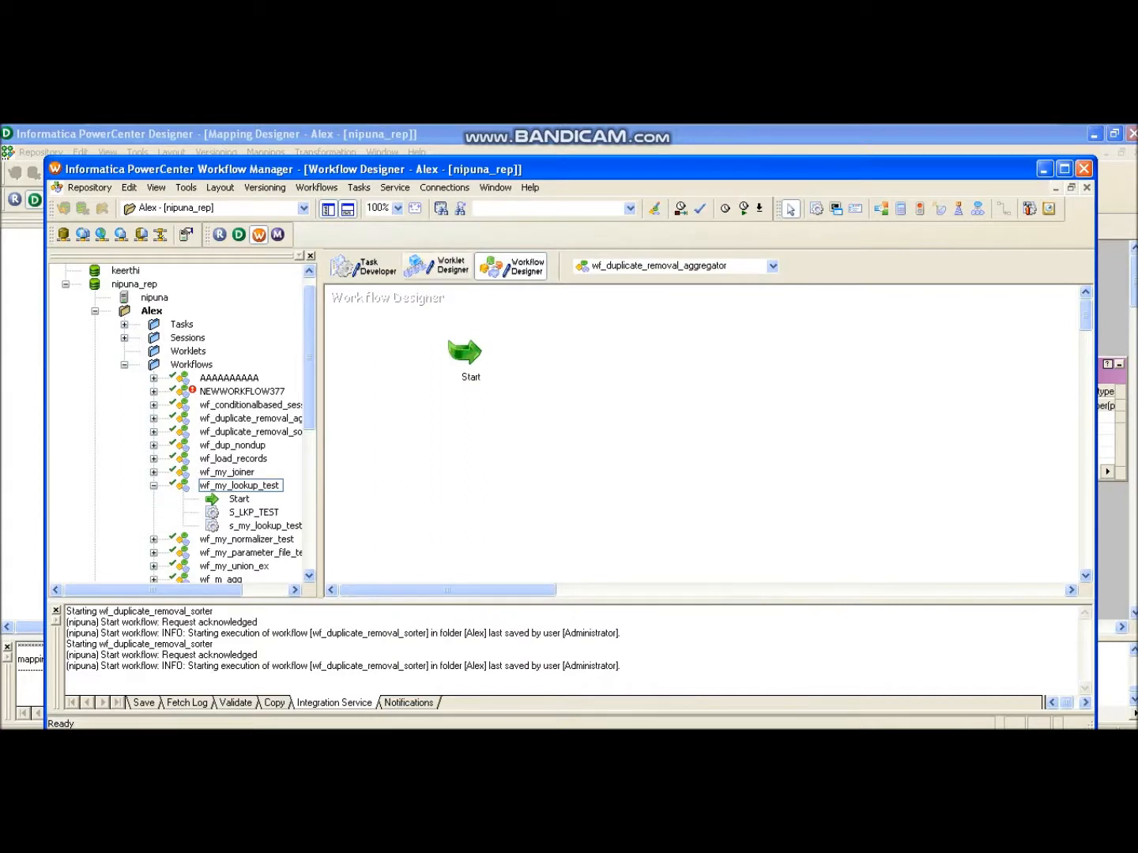
Step: Create a Session task named s_duplicate_removal_aggregator and associate it with the mapping m_duplicate_removal_aggregator
click(359, 188)
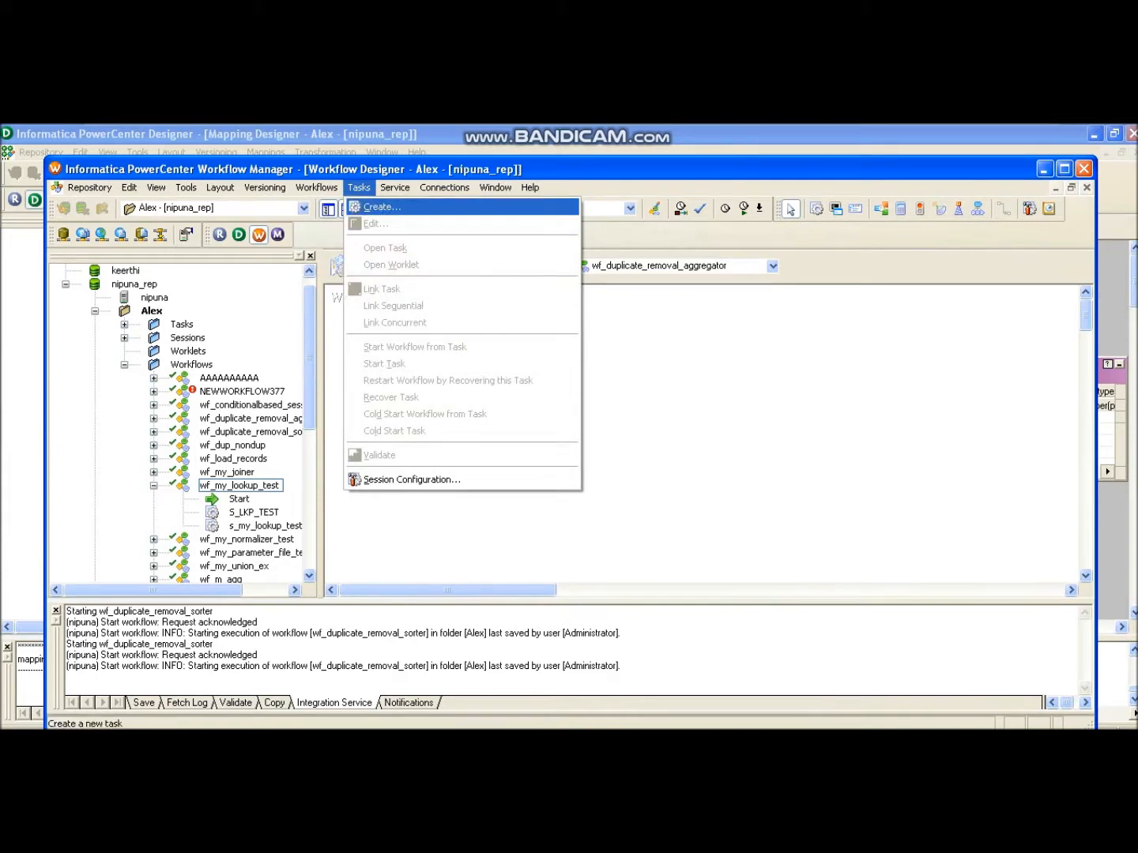
key(Return)
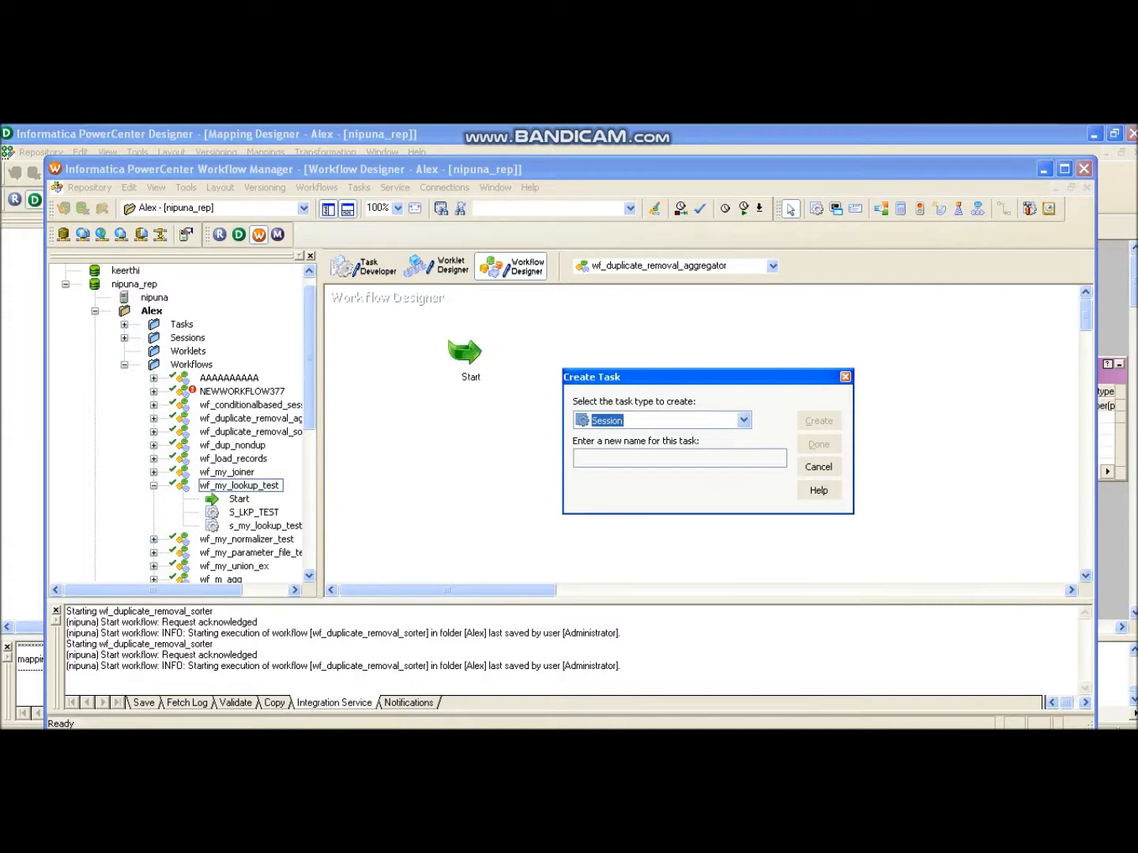
click(679, 457)
text(s_dupli)
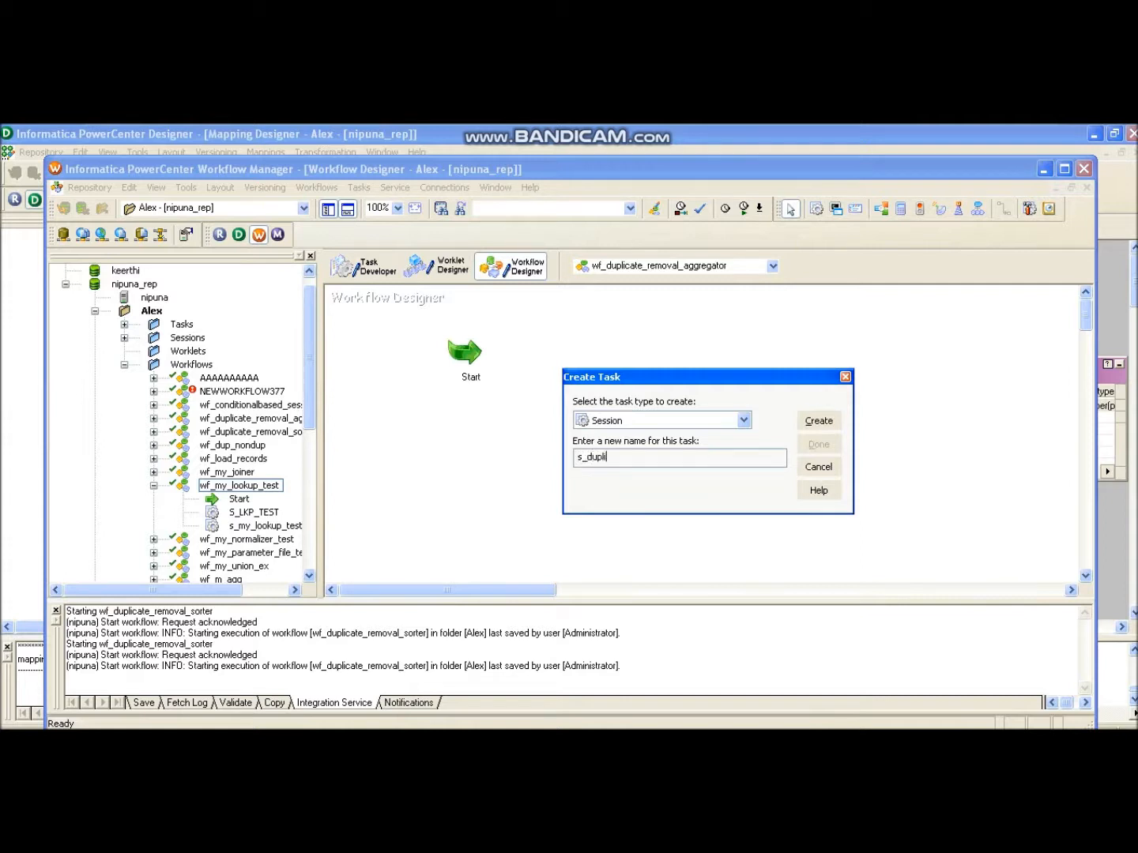
text(cate_removal_aggregator)
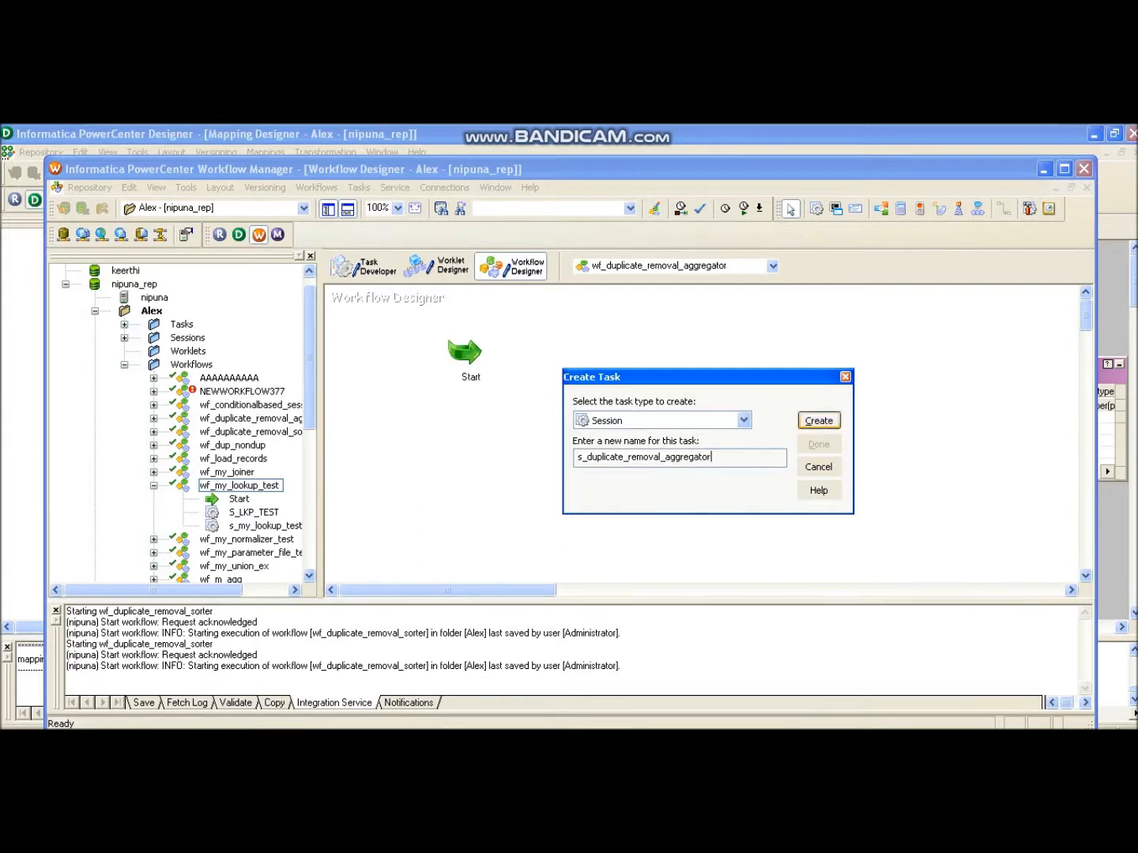
key(Return)
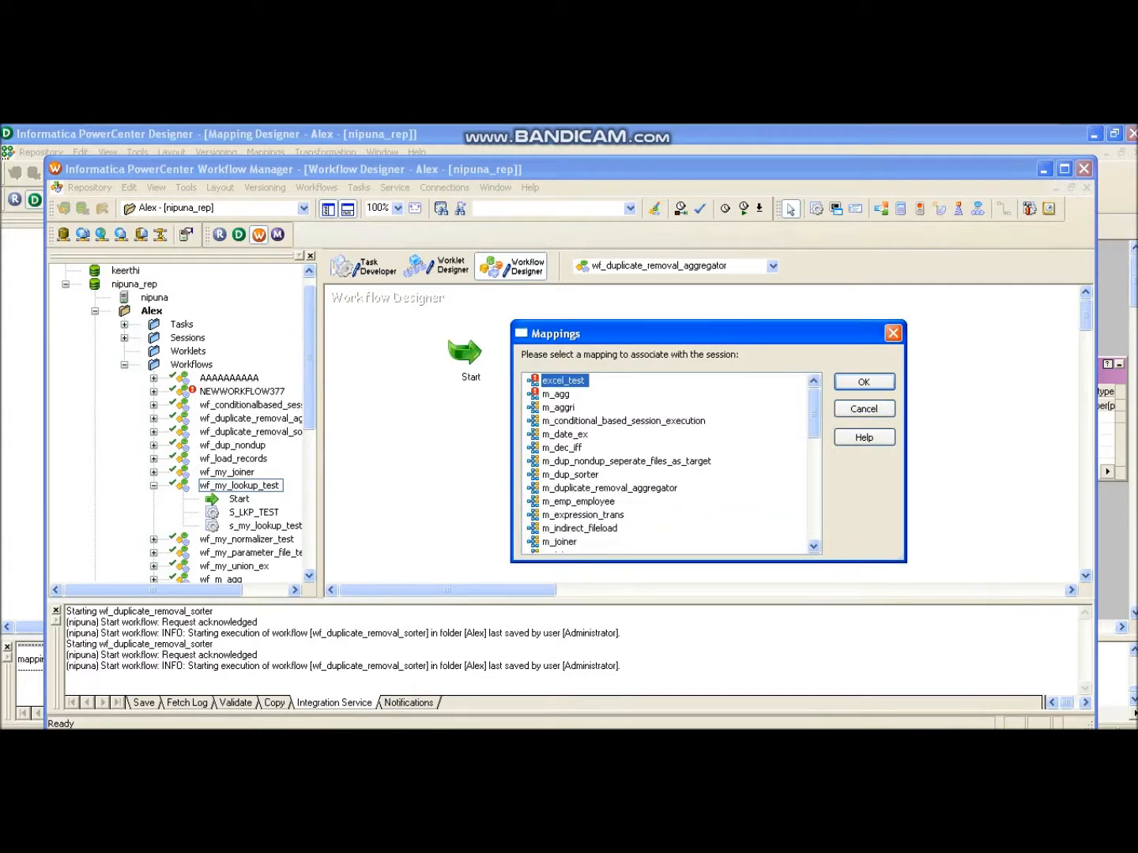
click(609, 487)
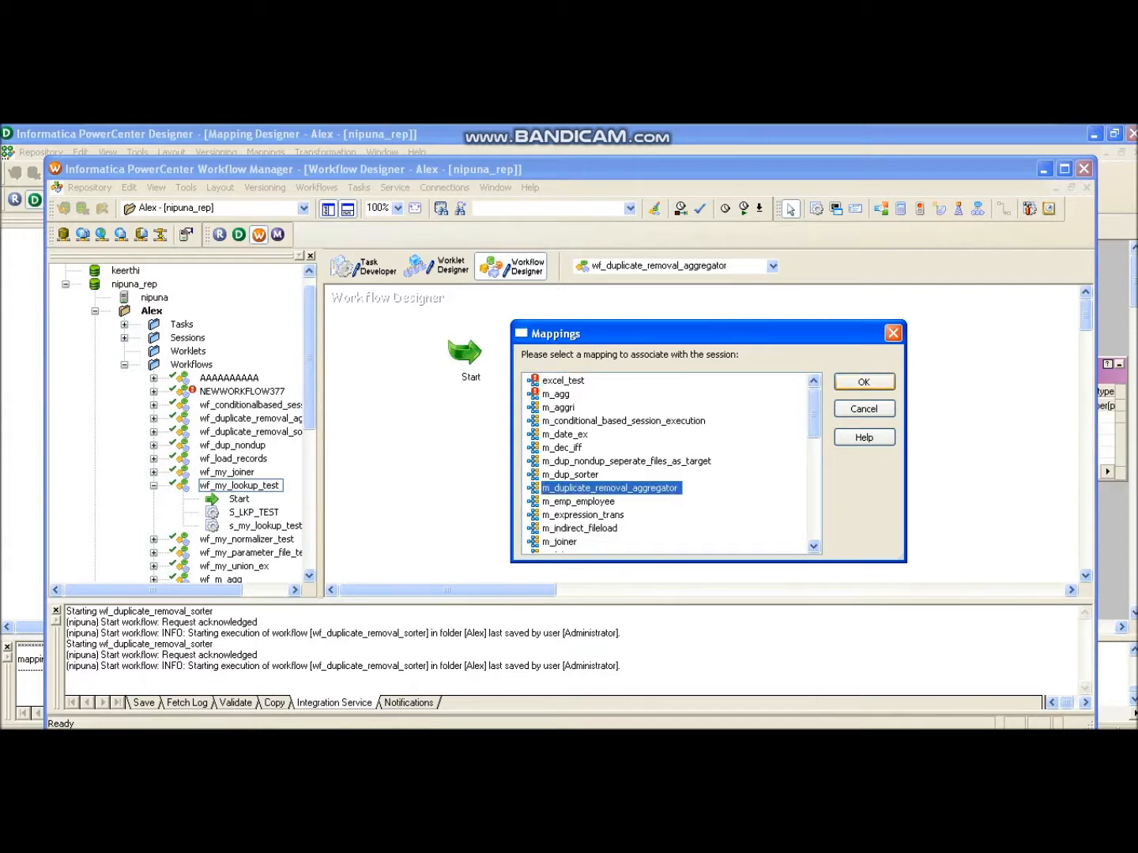
key(Return)
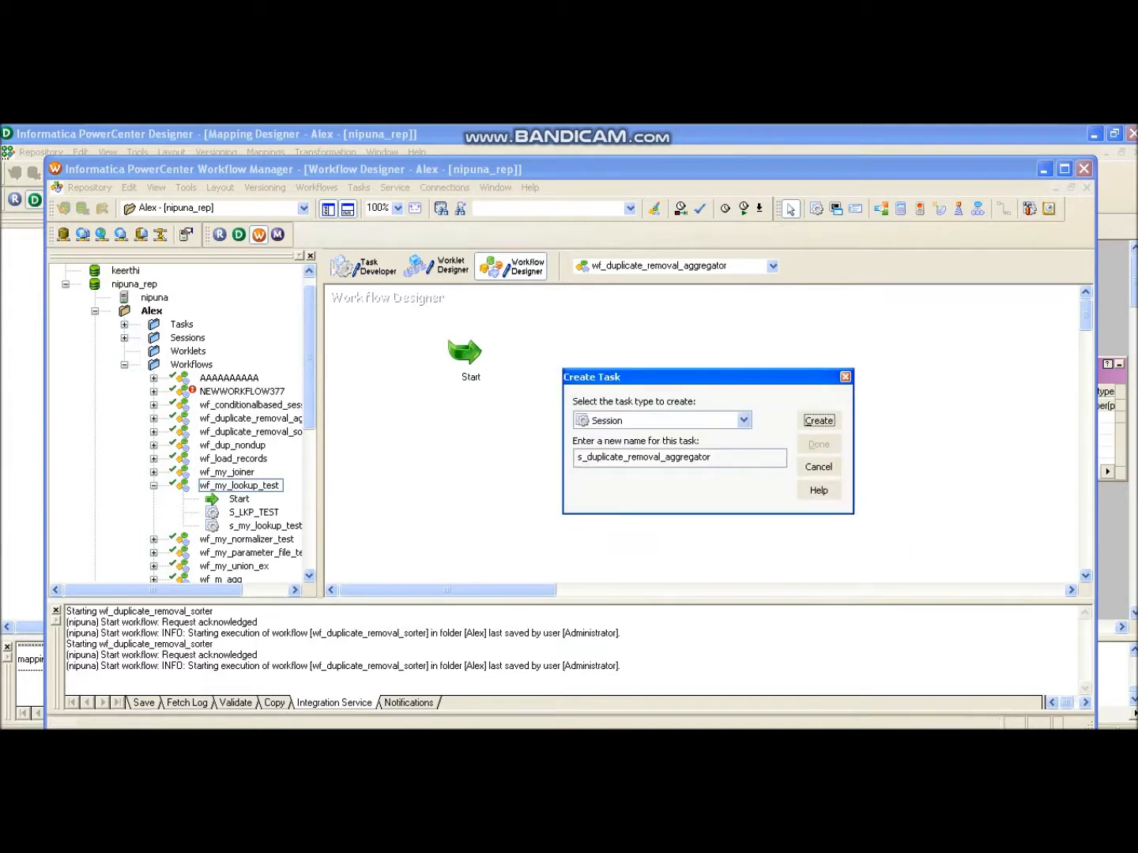
click(819, 445)
Step: Place the session task beside Start in the workflow and link Start to it
drag(395, 356, 611, 391)
click(1004, 209)
drag(465, 352, 604, 363)
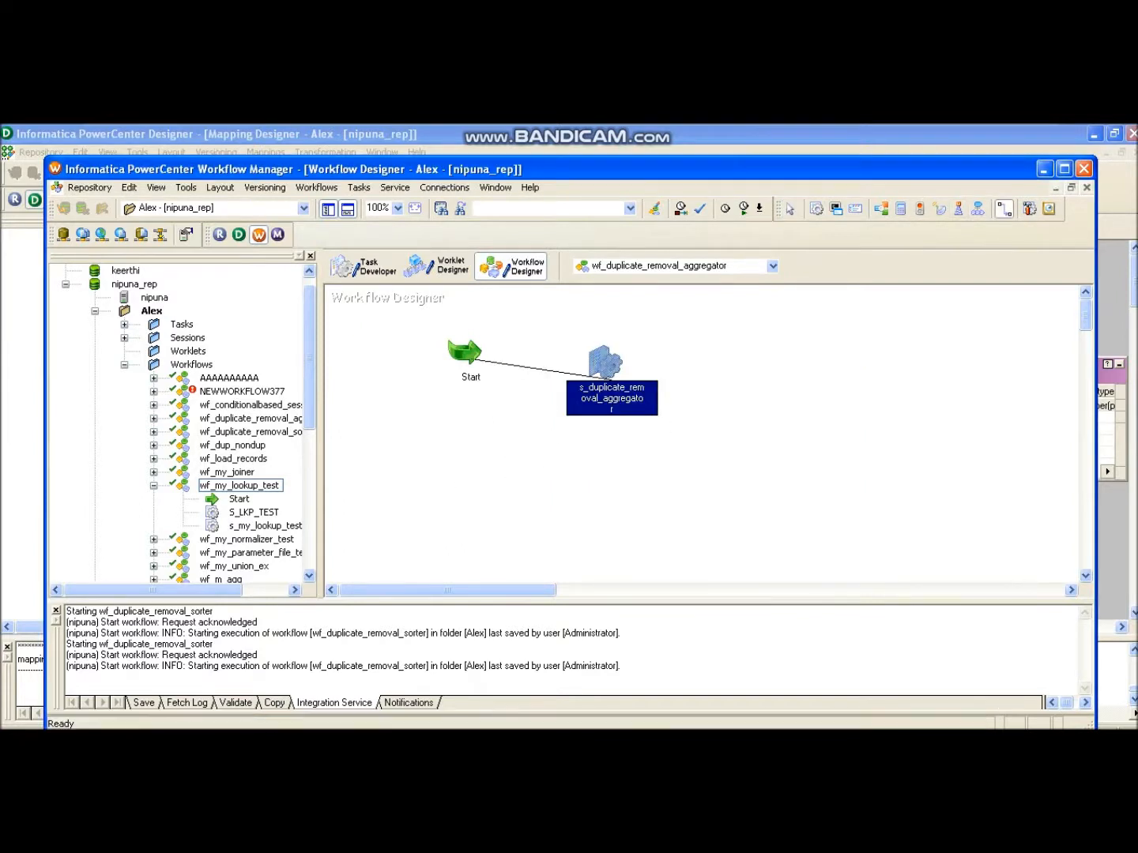
Step: Set the session's relational connection for the source SQ_CONTRACTORS to Oracle_scott_DB
double_click(606, 362)
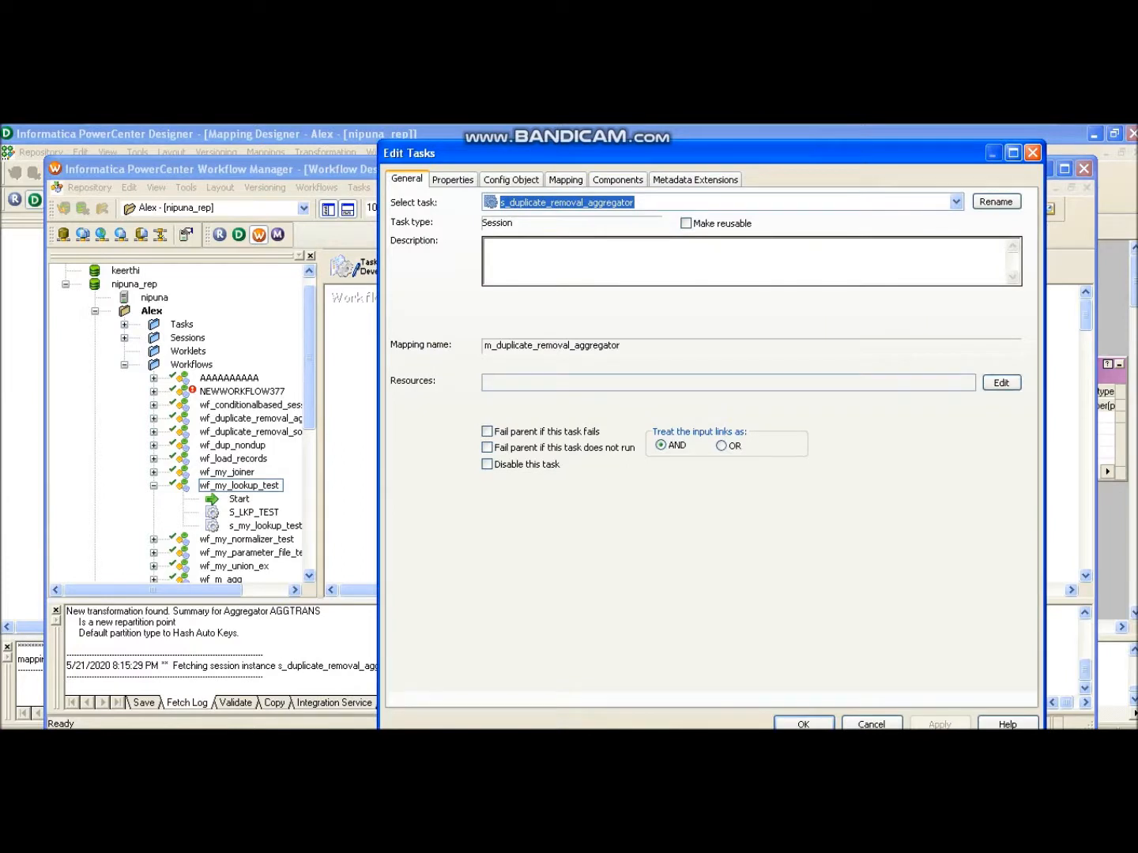
click(565, 179)
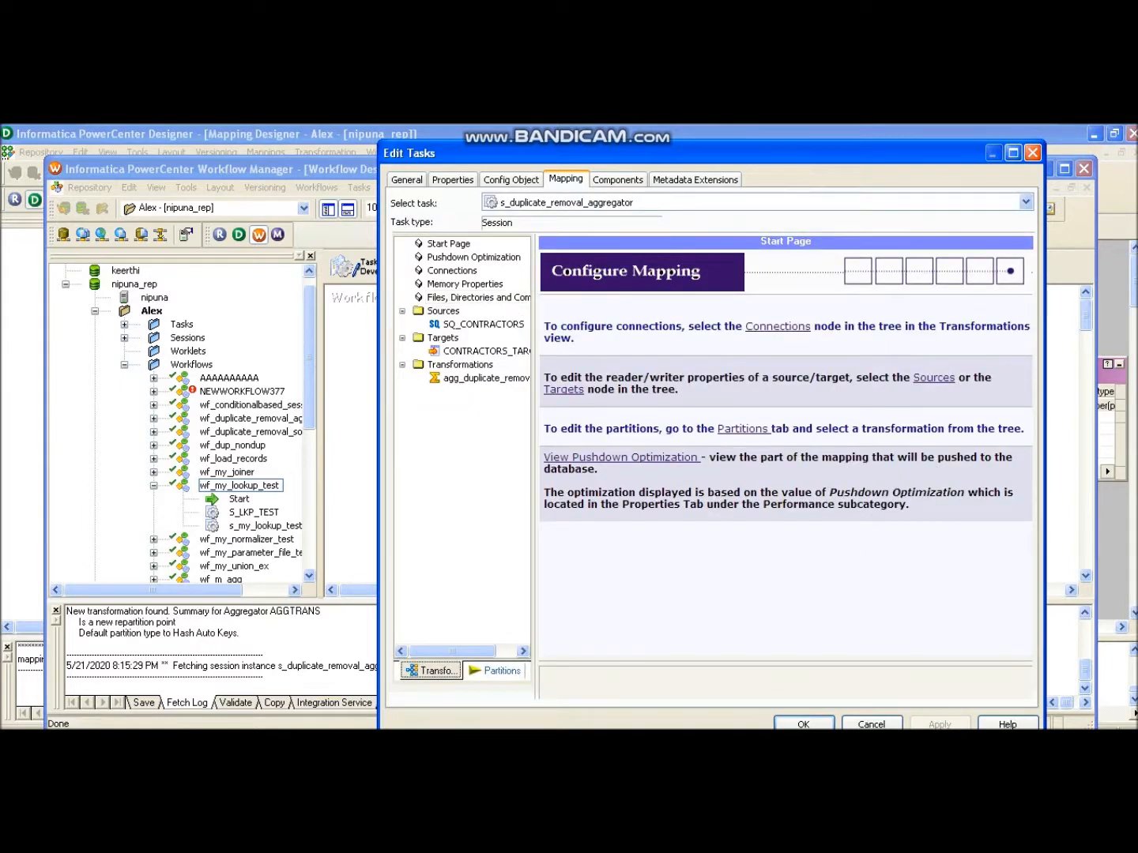
click(482, 323)
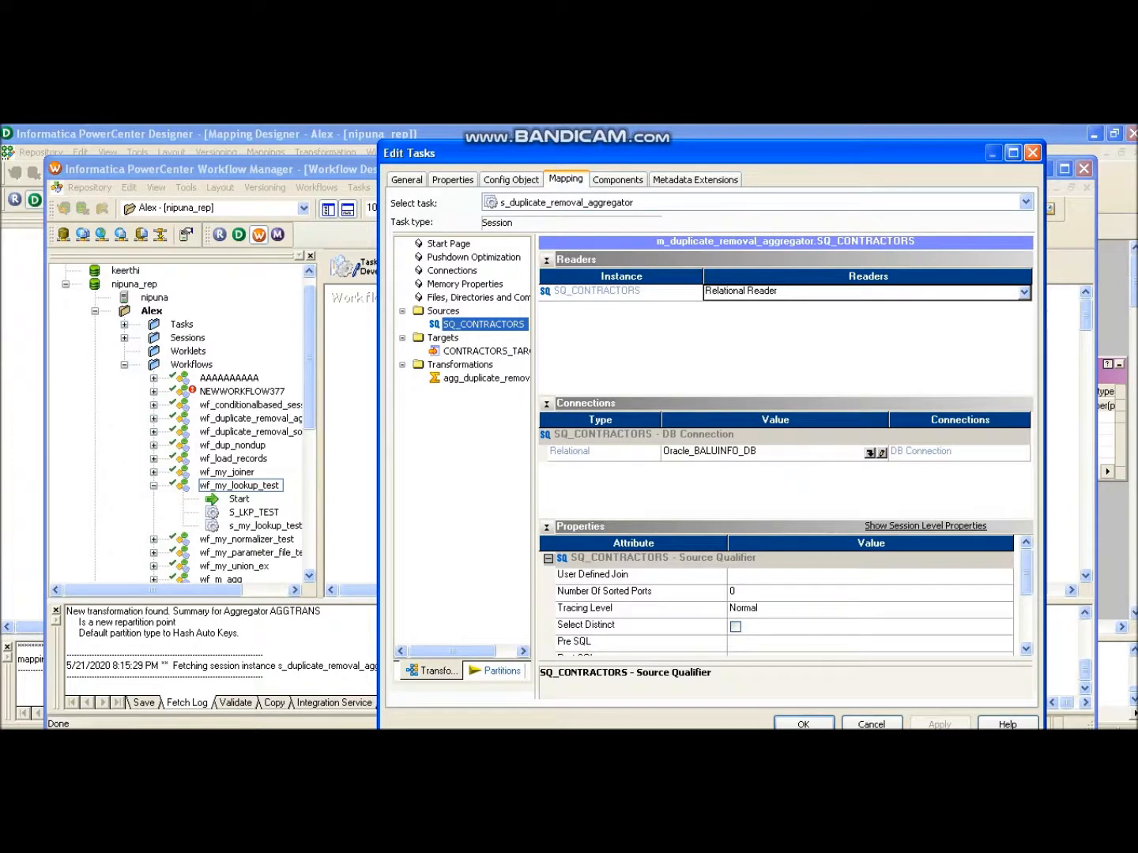
click(870, 452)
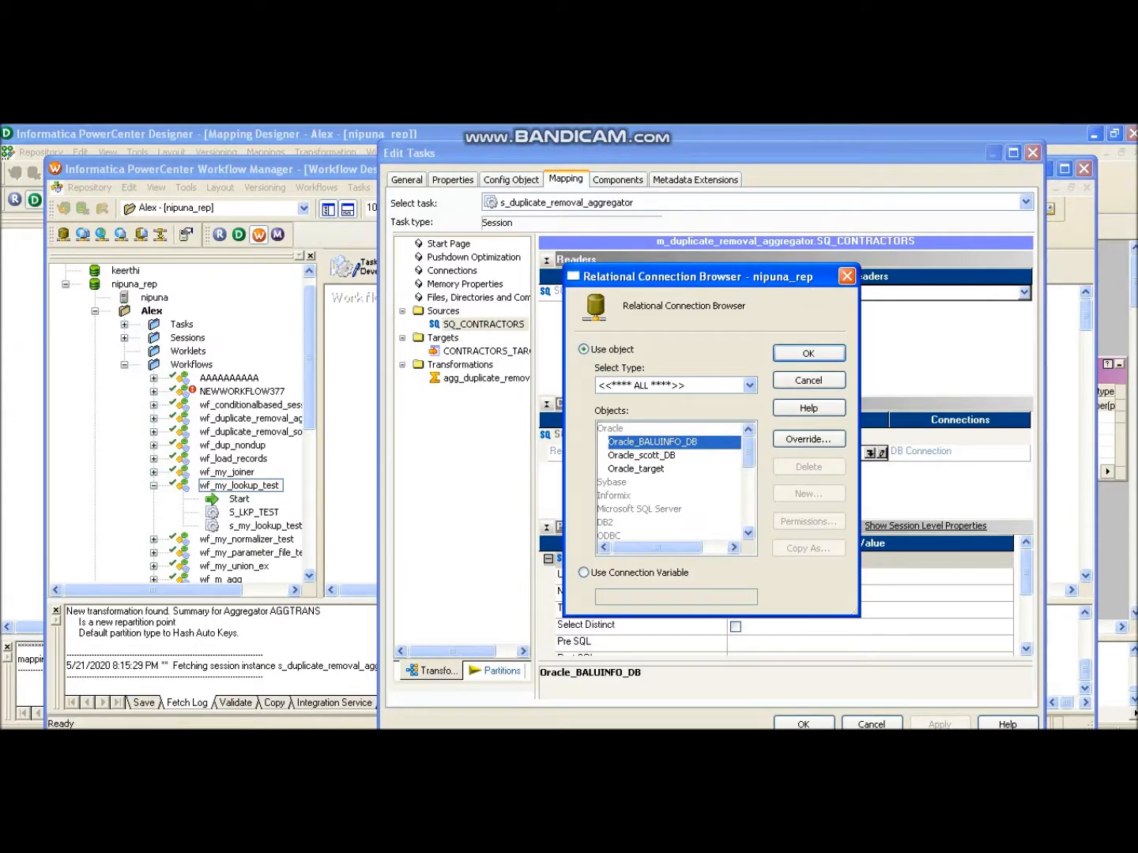
click(641, 455)
click(808, 352)
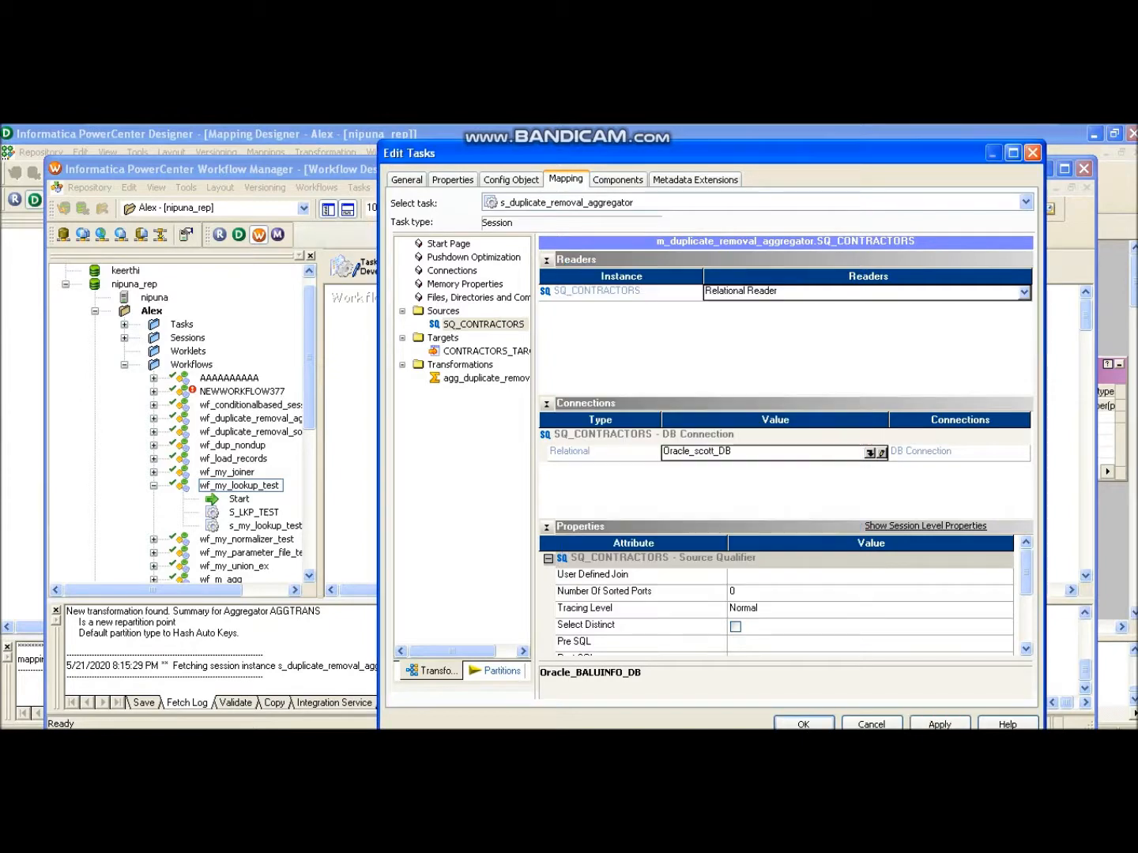
Step: Set the relational connection for the CONTRACTORS_TARGET target to Oracle_scott_DB and accept the session settings
click(490, 351)
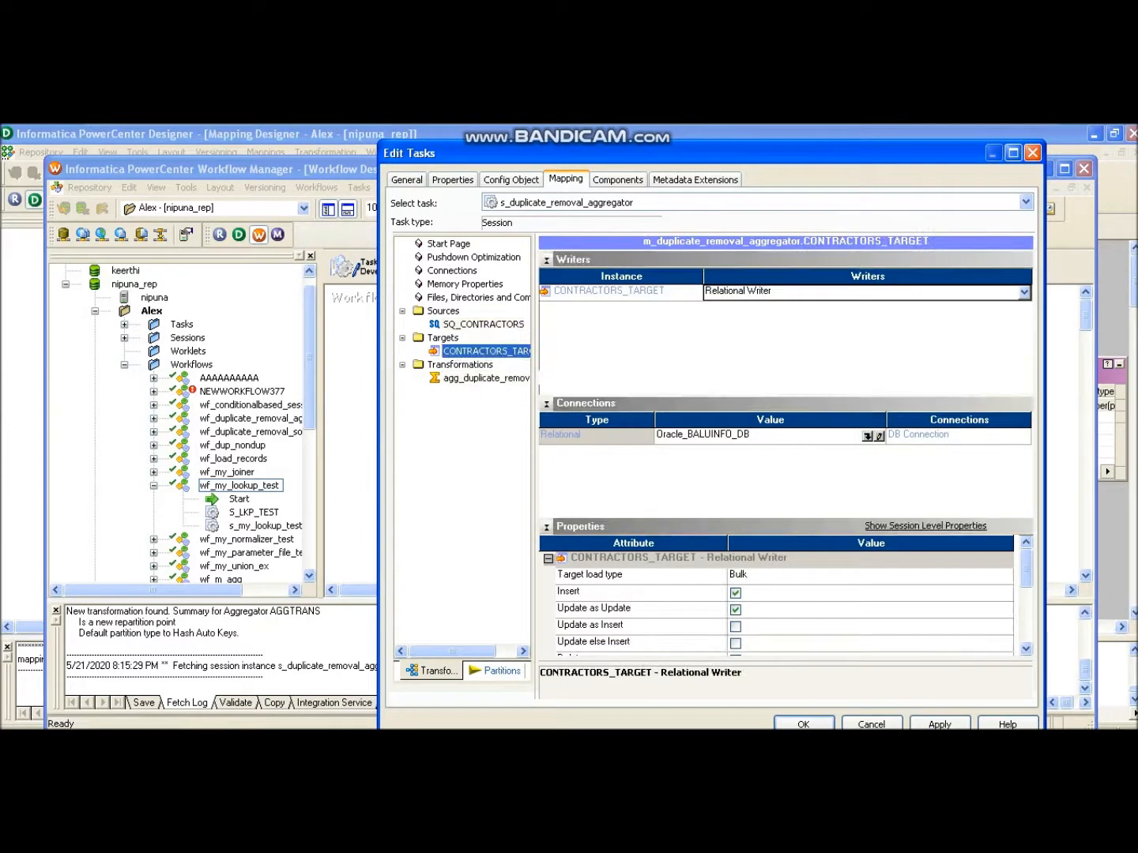
click(867, 435)
click(640, 455)
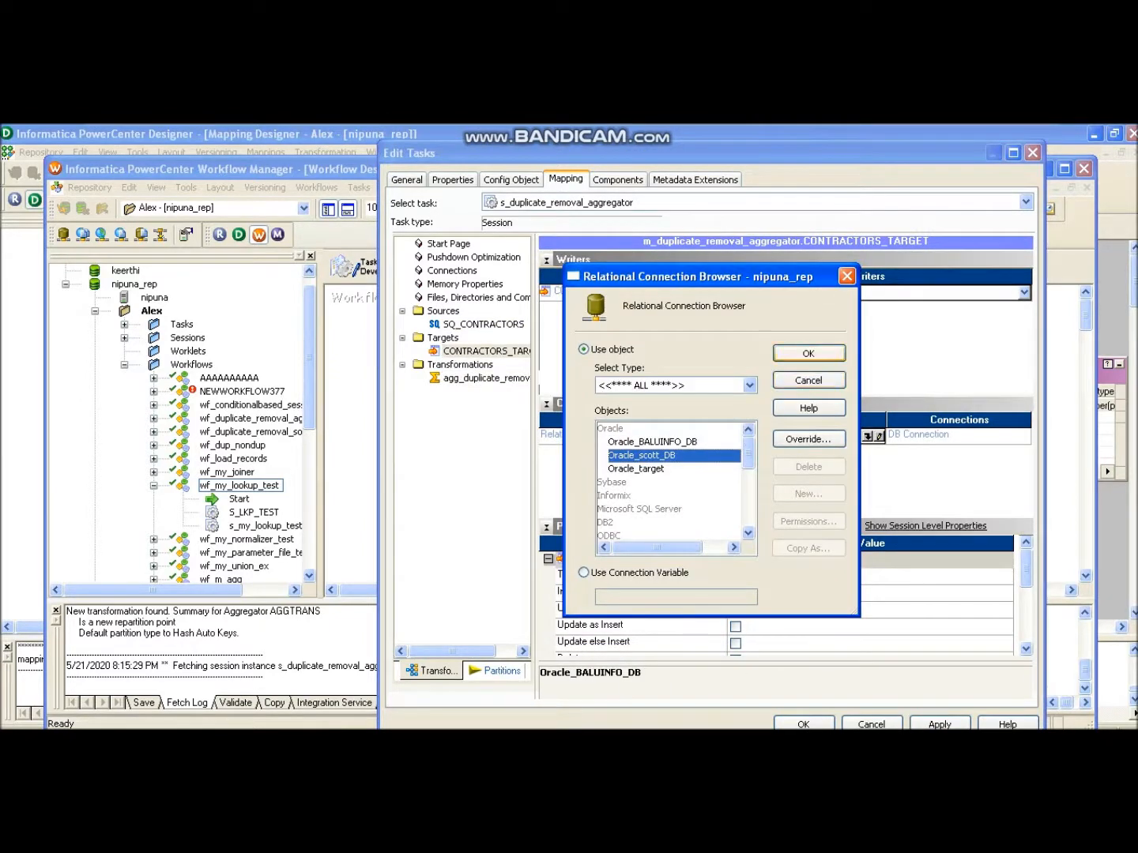
click(808, 354)
click(940, 723)
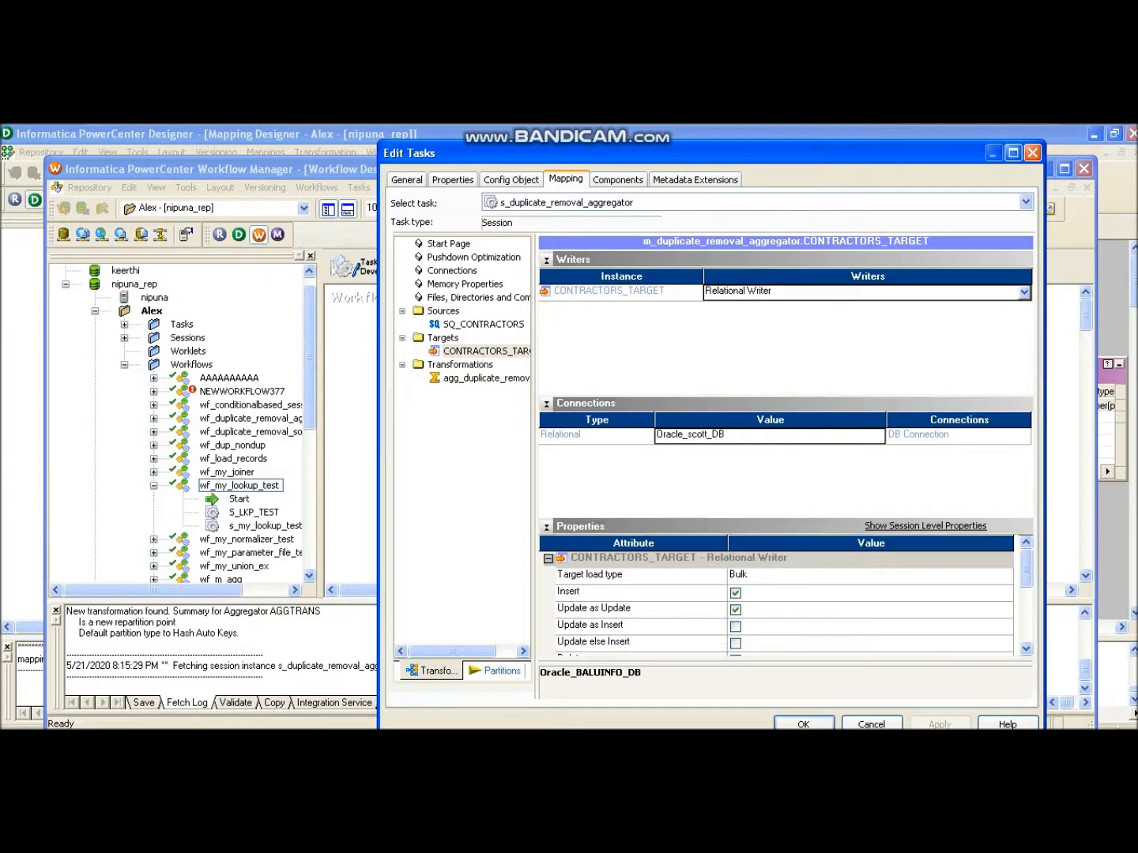
click(803, 723)
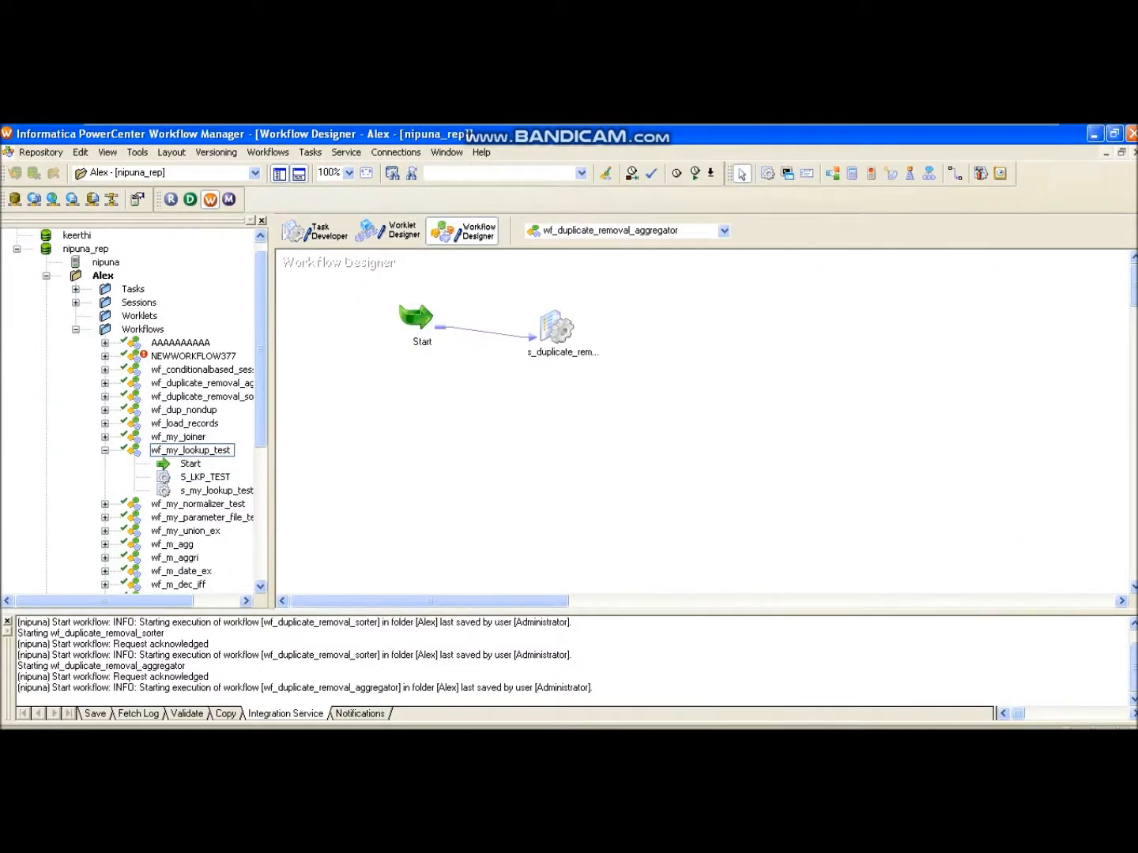
Step: Start the wf_duplicate_removal_aggregator workflow and show its folder's runs in Workflow Monitor
right_click(447, 386)
click(496, 575)
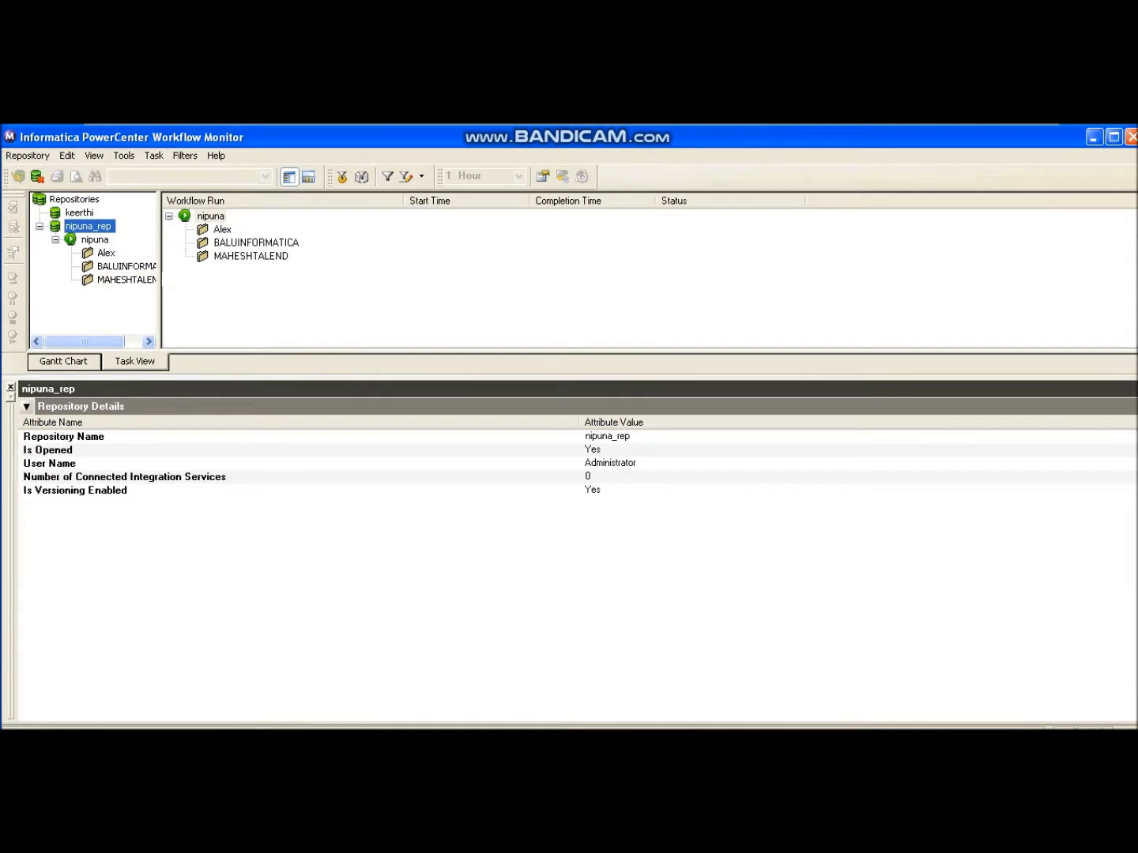
click(106, 253)
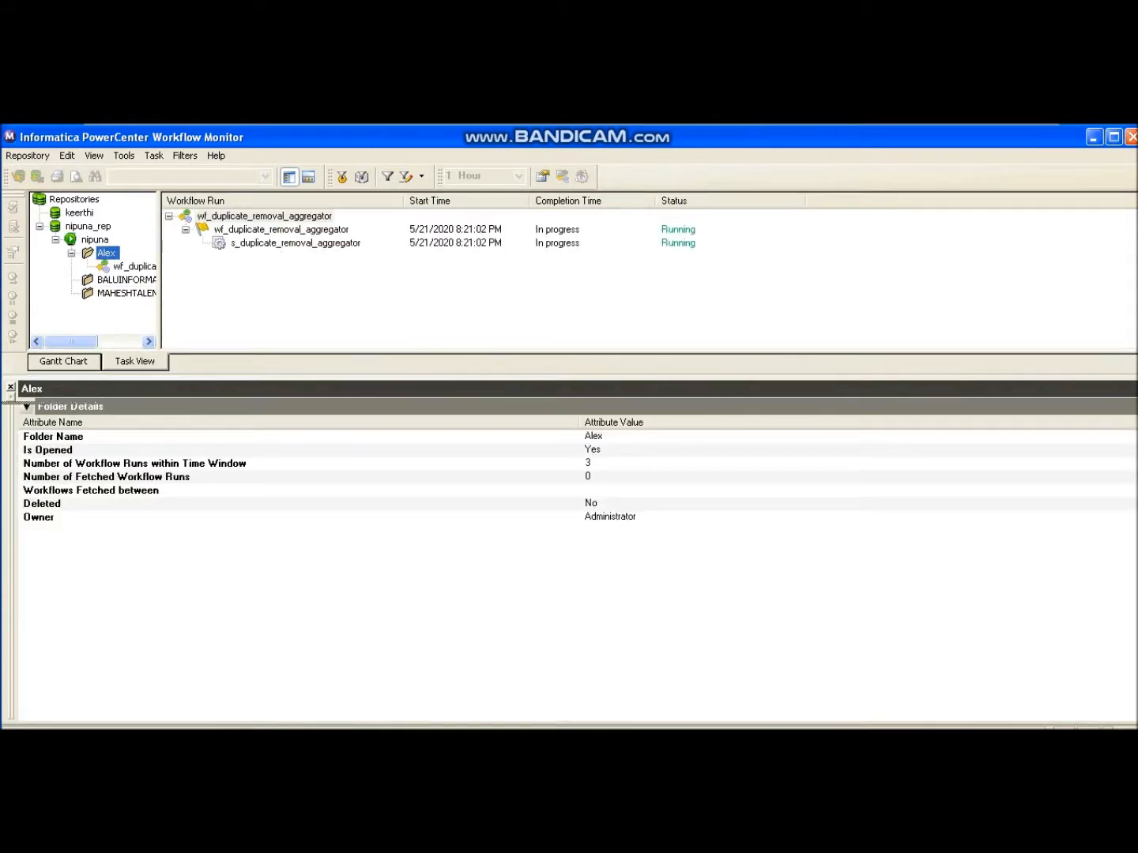
Step: Inspect the source and target row statistics of the s_duplicate_removal_aggregator session run
click(295, 243)
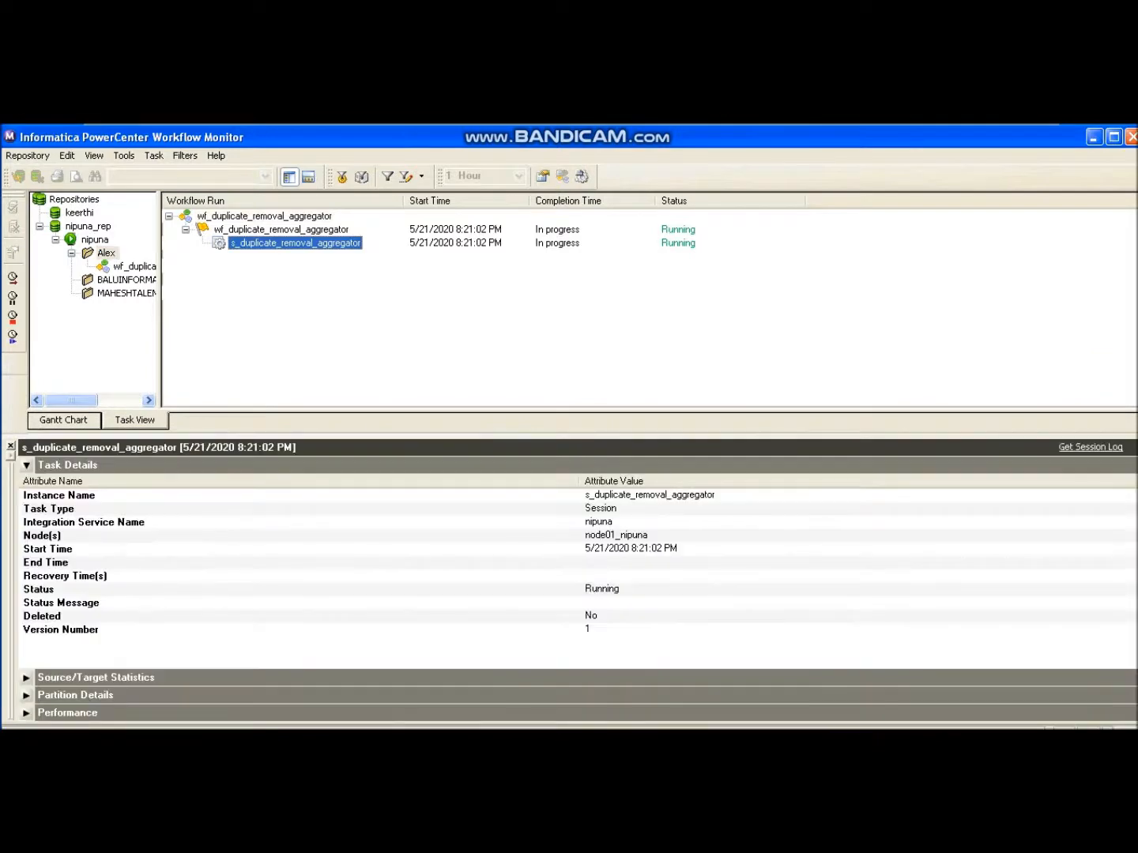
click(26, 677)
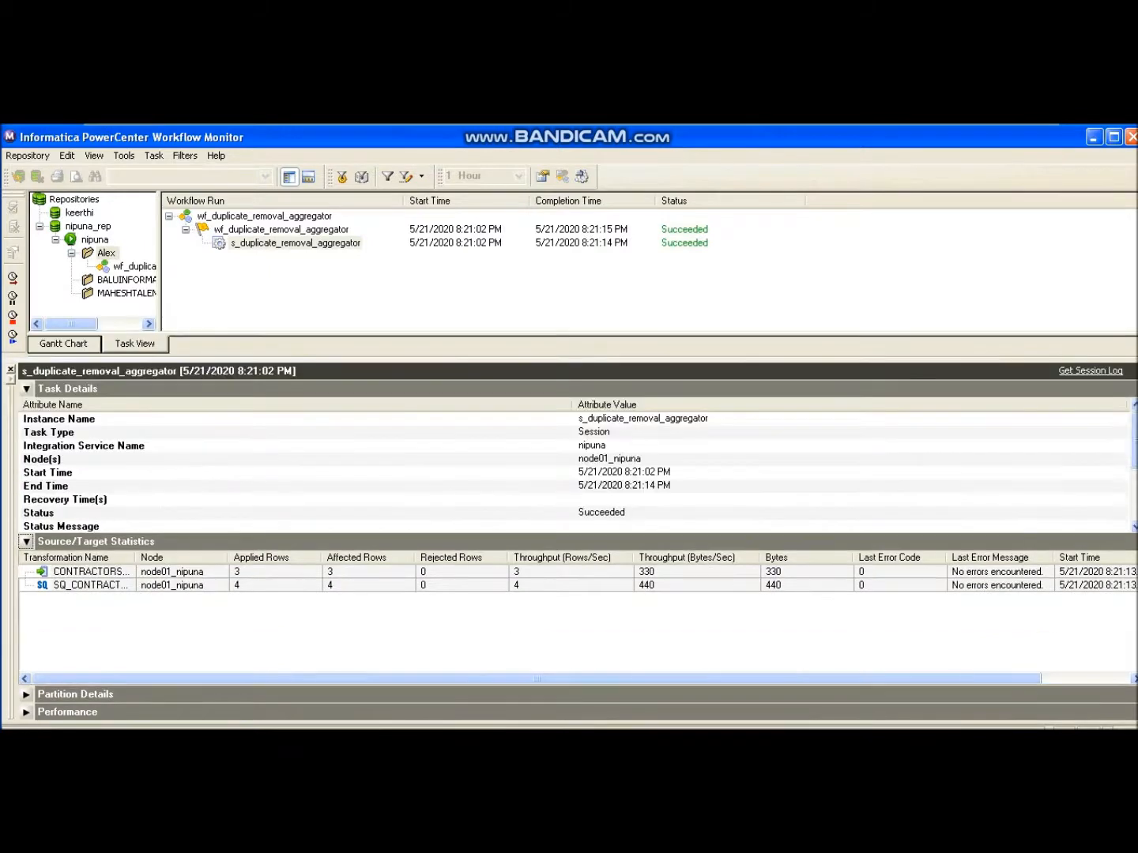
click(87, 571)
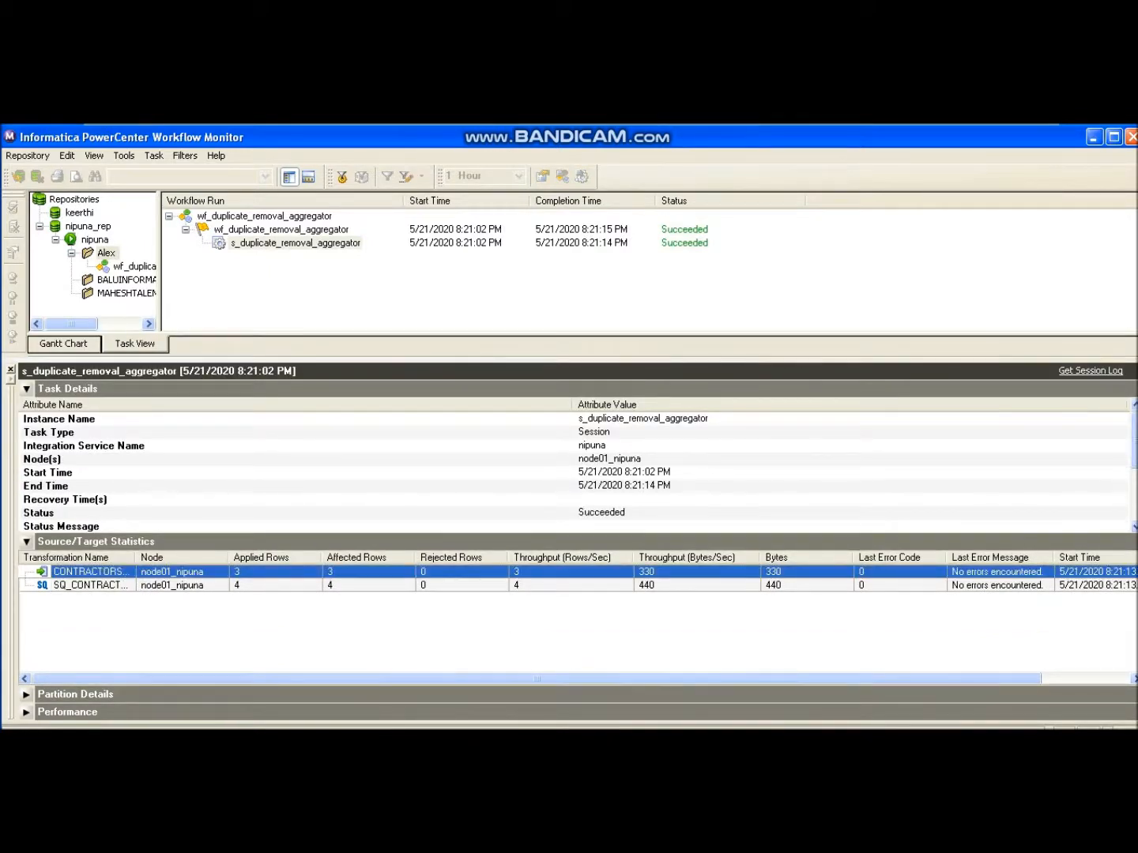
click(88, 585)
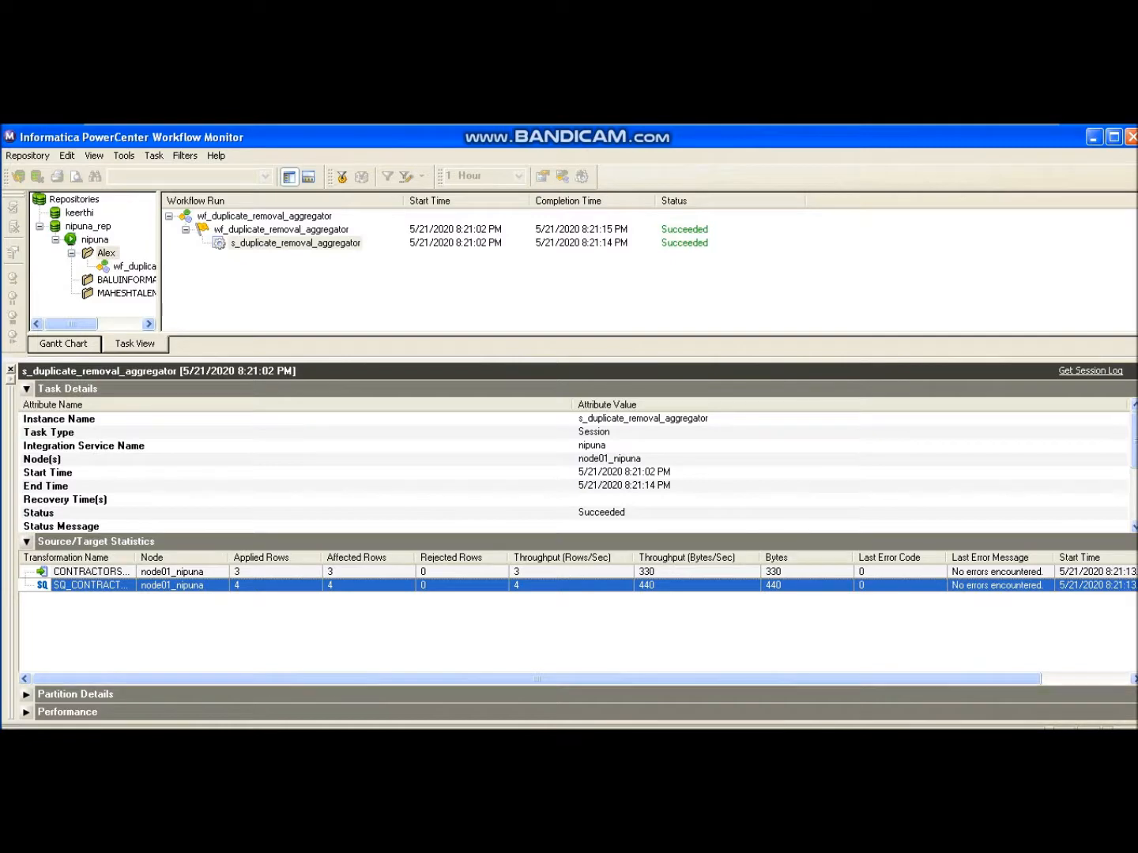
Step: Switch to SQLTools and run only the query SELECT * FROM contractors to view the source rows
key(alt+Tab)
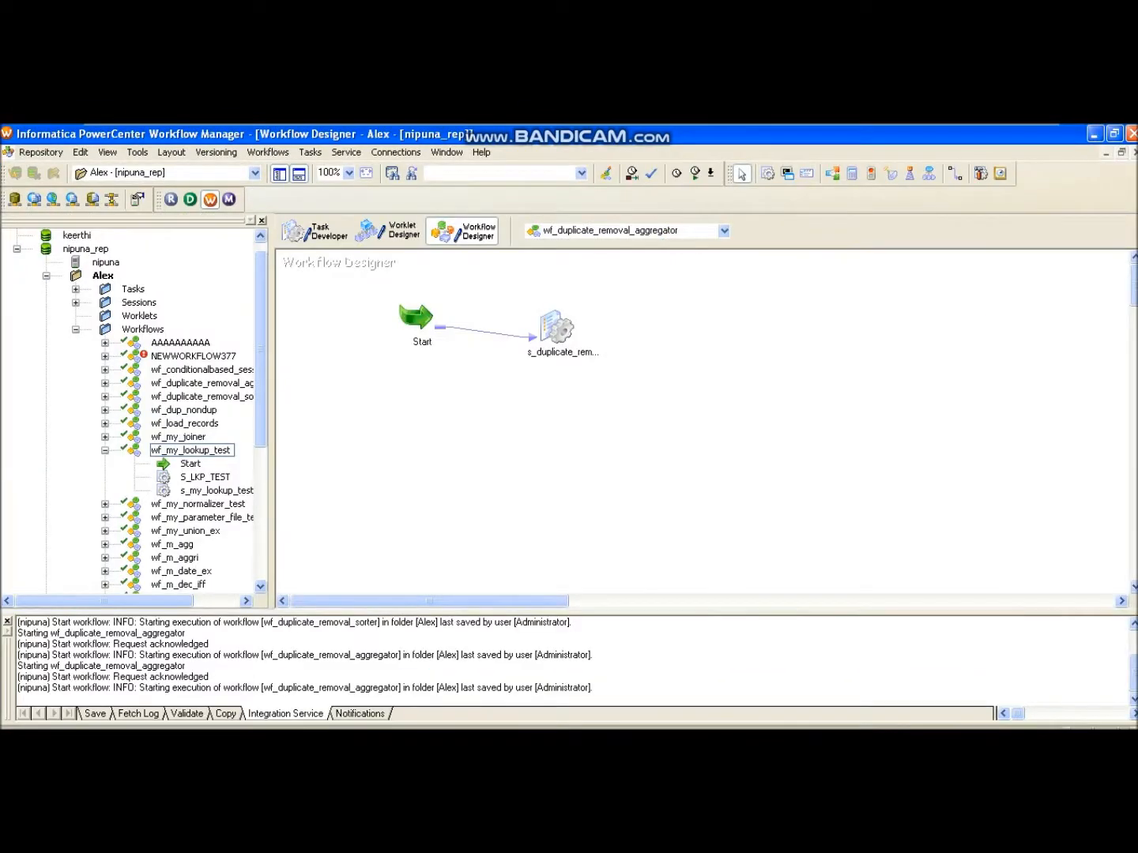
key(alt+Tab)
click(552, 281)
drag(552, 281, 288, 264)
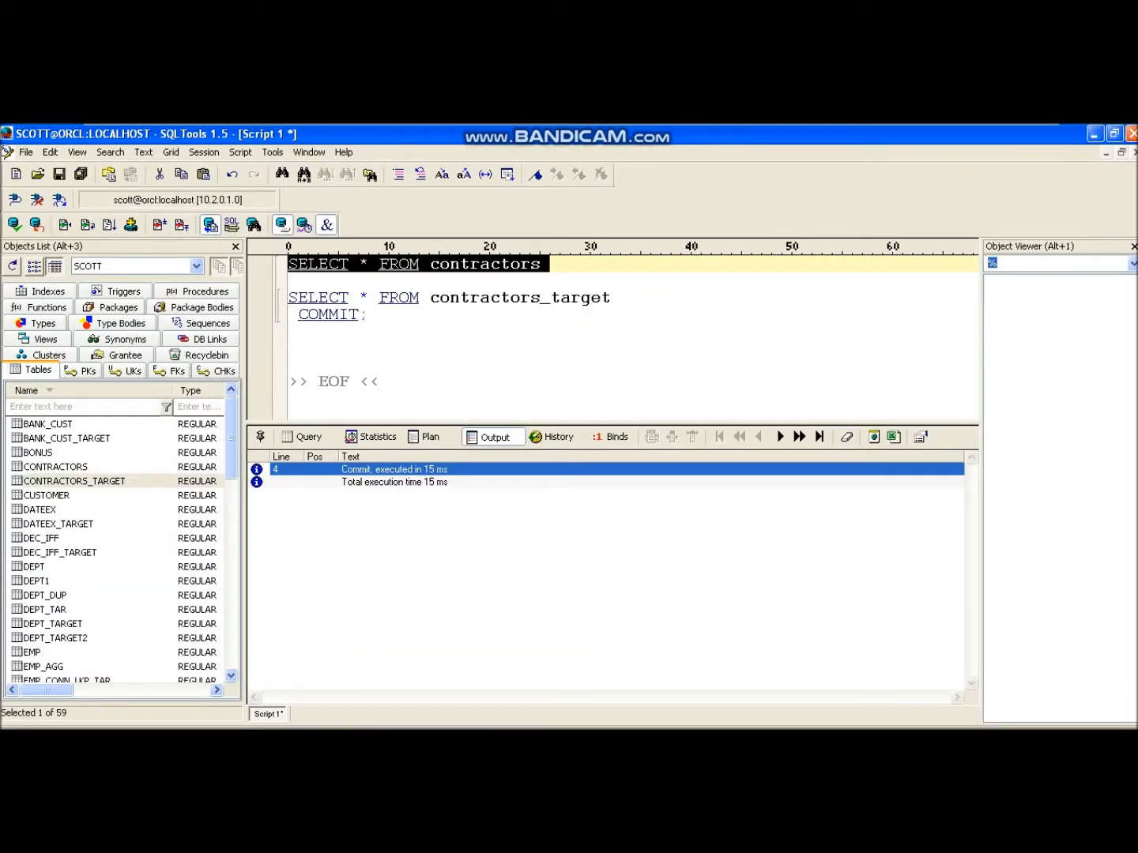
key(ctrl+Return)
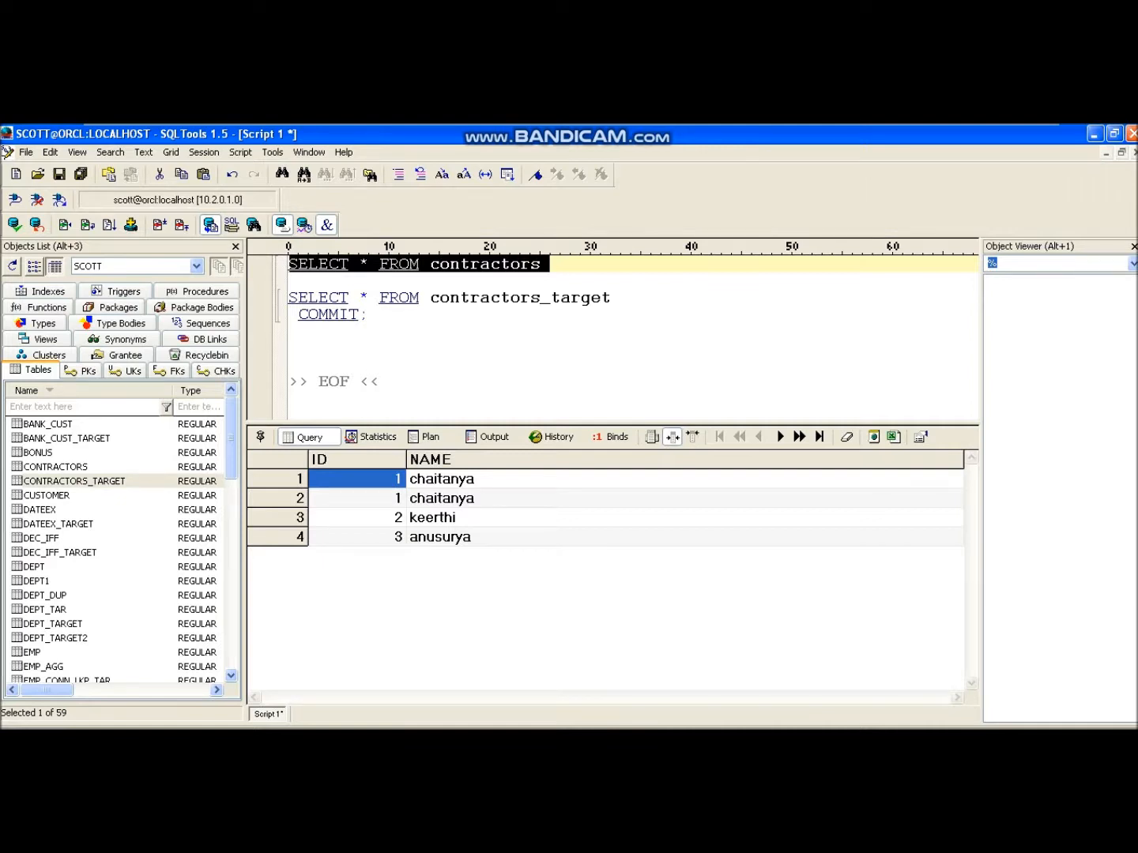
Step: Run only the query SELECT * FROM contractors_target to check the rows loaded into the target table
key(shift+Down)
key(shift+Down)
key(shift+End)
key(End)
key(shift+Home)
key(ctrl+Return)
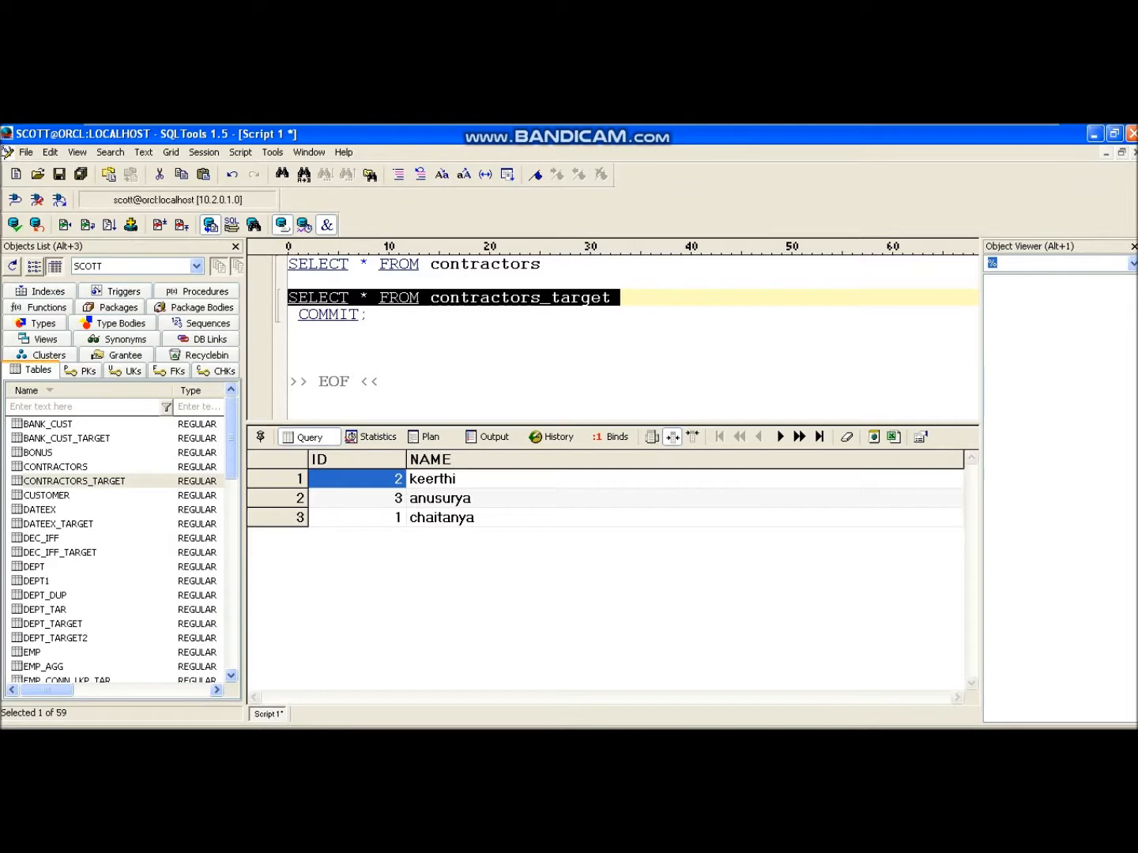
key(ctrl+Return)
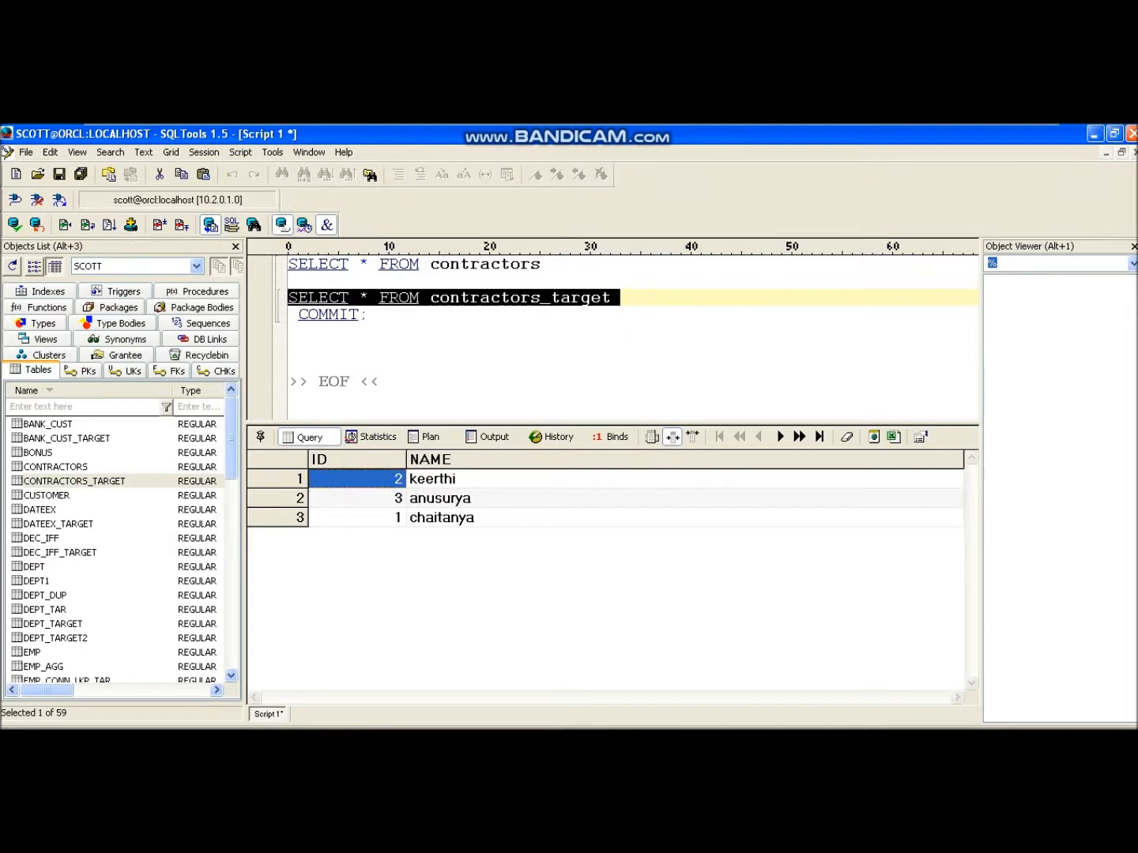